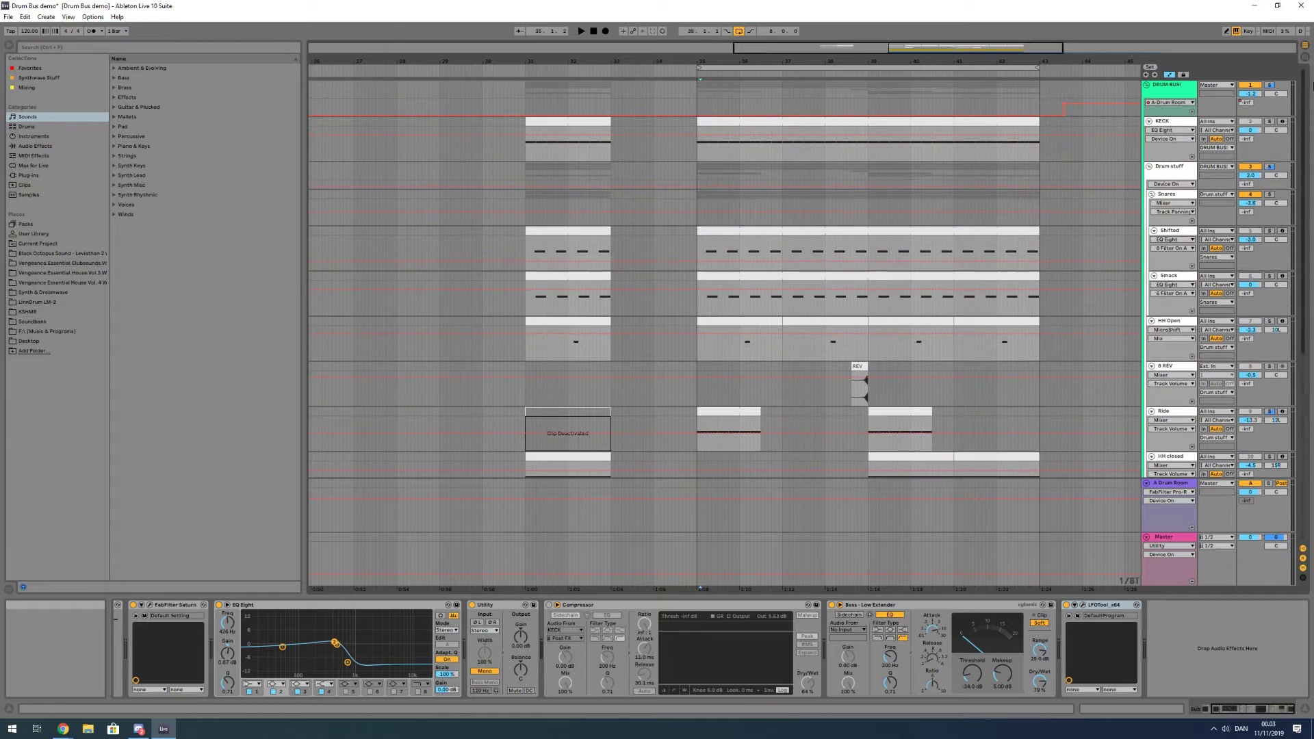
Select the DRUM BUS group track and place the insert marker at bar 35 in the arrangement
{"action": "left_click", "coordinate": [696, 96]}
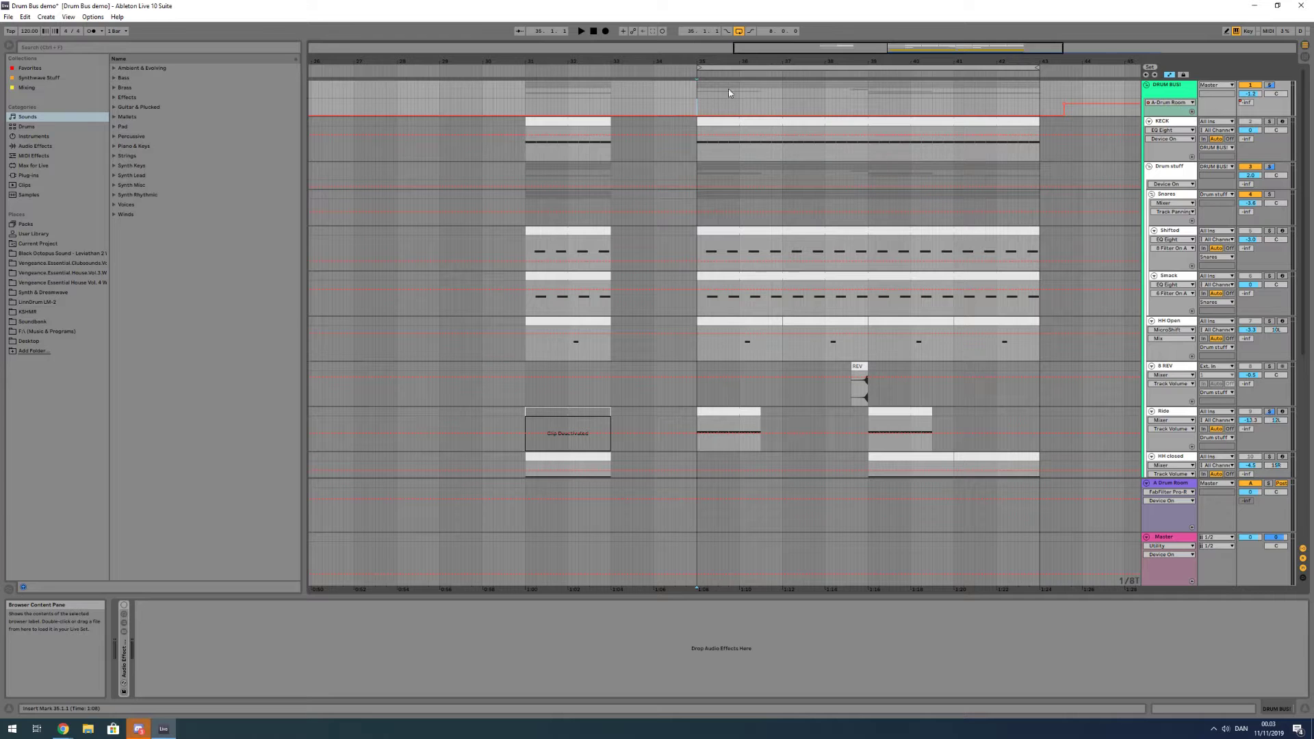
{"action": "left_click_drag", "start_coordinate": [792, 48], "coordinate": [858, 55]}
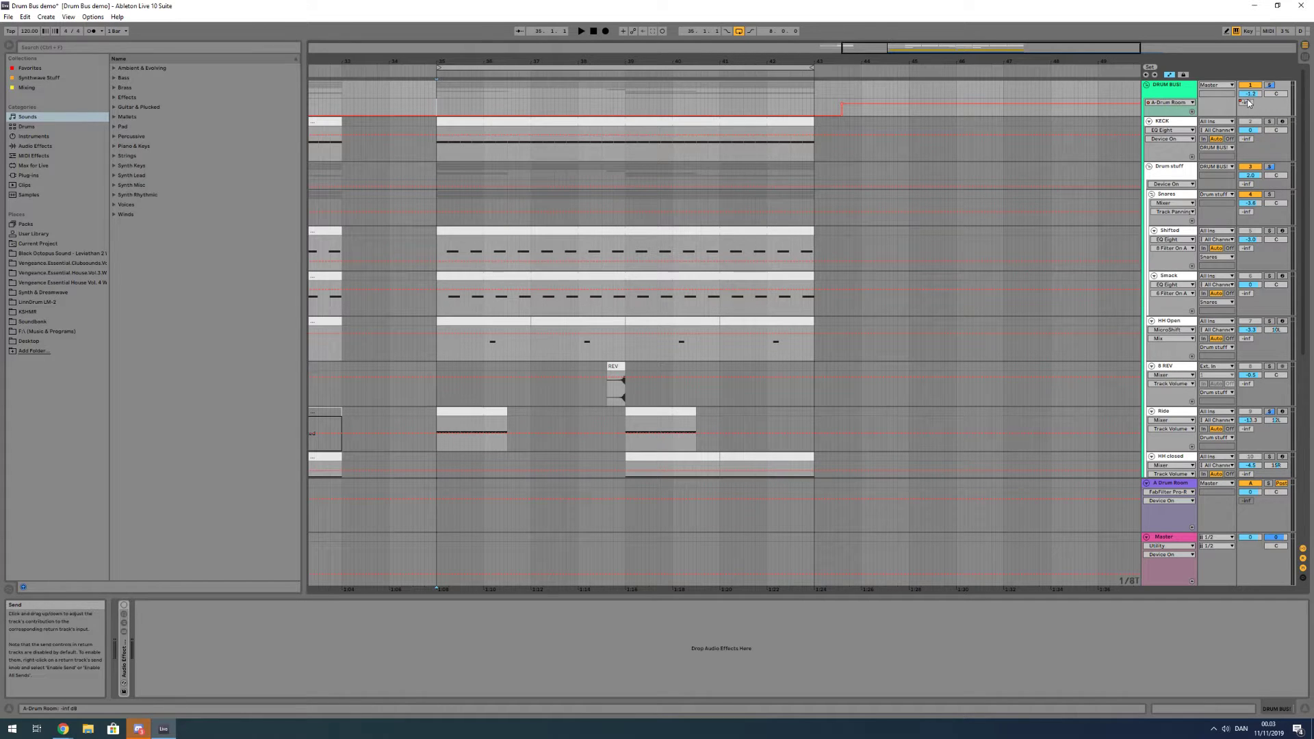
{"action": "left_click", "coordinate": [1178, 86]}
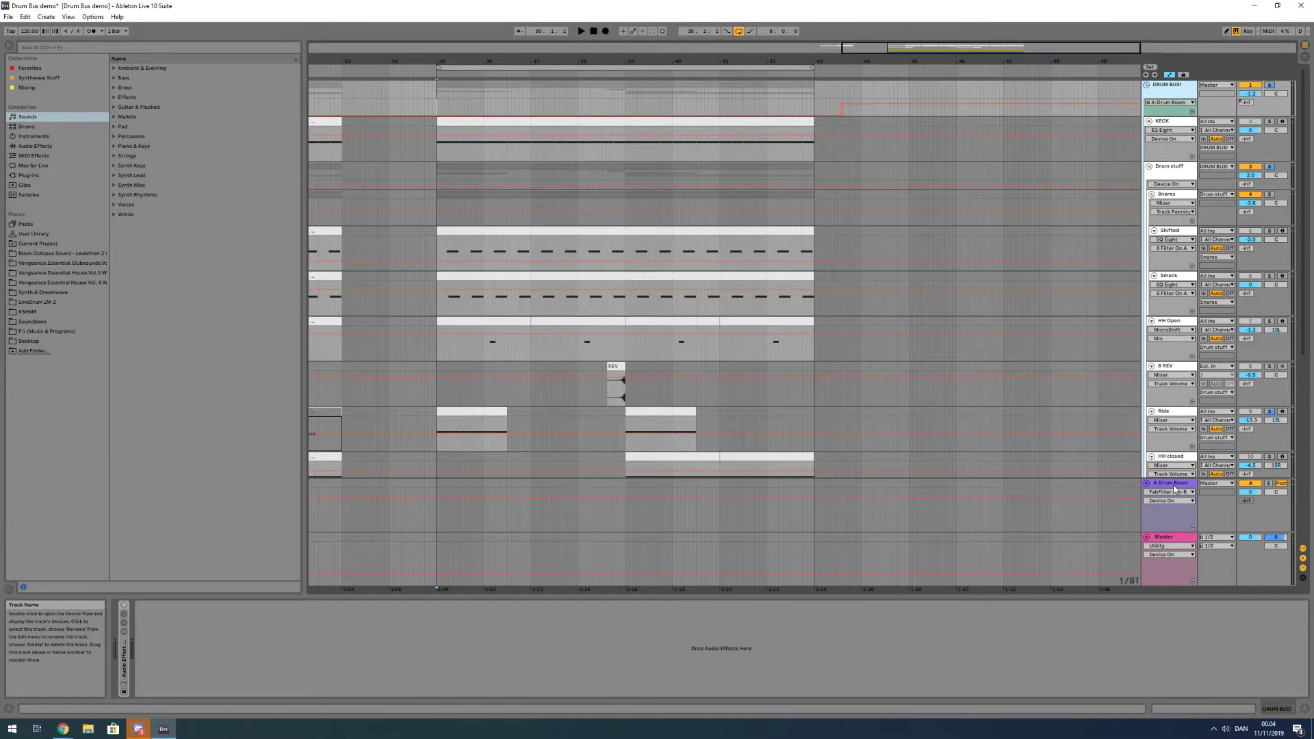
{"action": "left_click", "coordinate": [437, 88]}
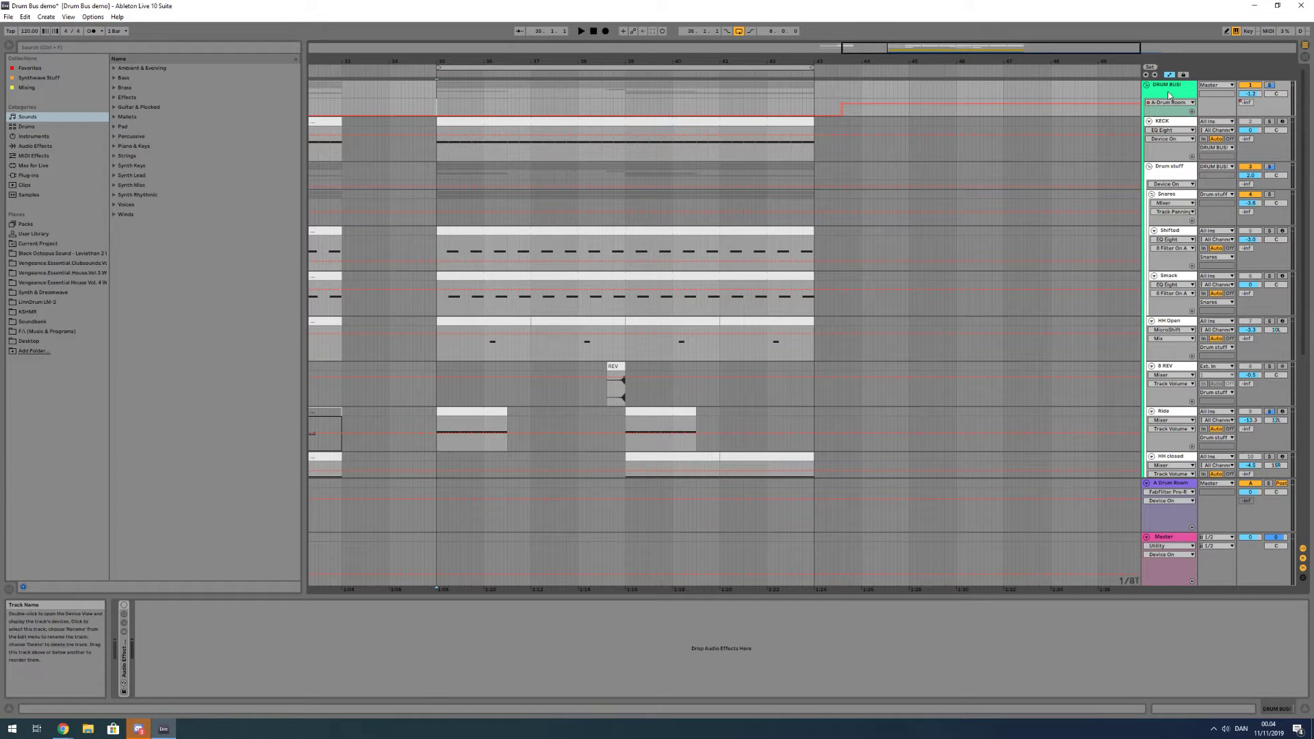
{"action": "mouse_move", "coordinate": [965, 51]}
{"action": "left_mouse_down"}
{"action": "mouse_move", "coordinate": [867, 53]}
{"action": "mouse_move", "coordinate": [951, 58]}
{"action": "left_mouse_up"}
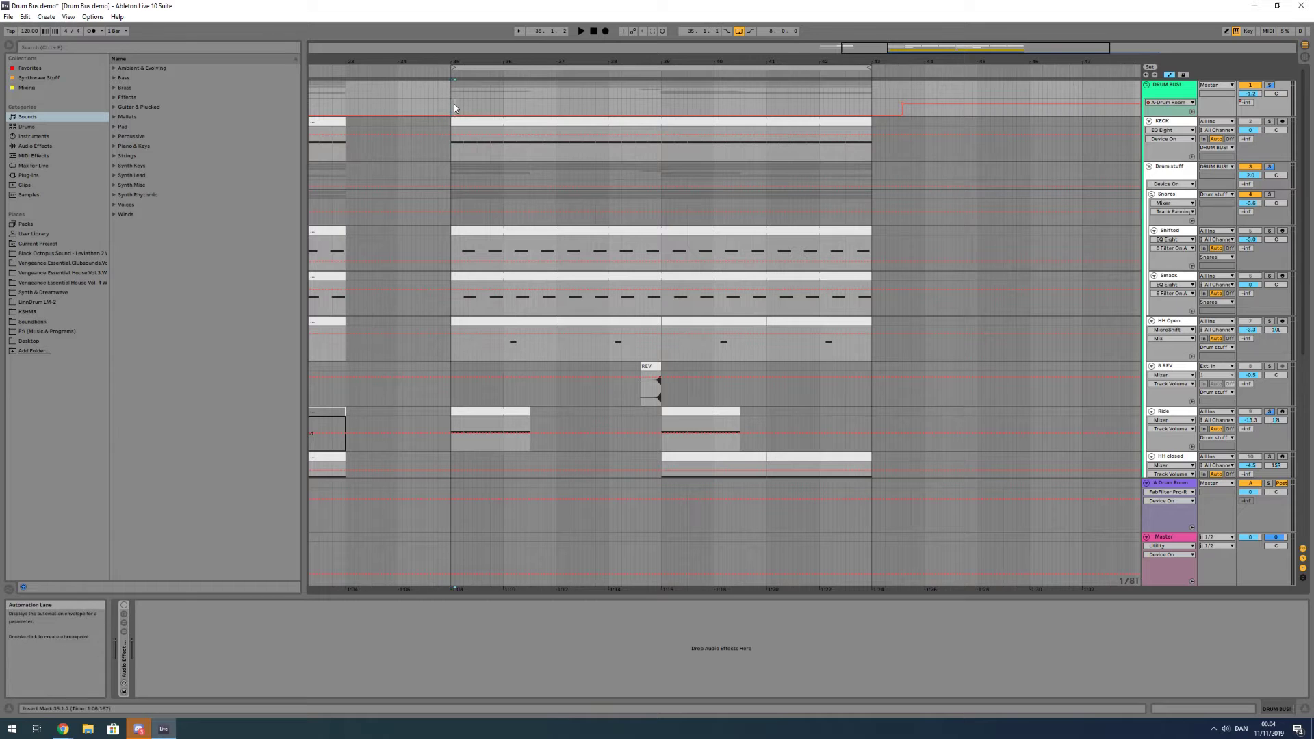
{"action": "left_click_drag", "start_coordinate": [450, 110], "coordinate": [881, 114]}
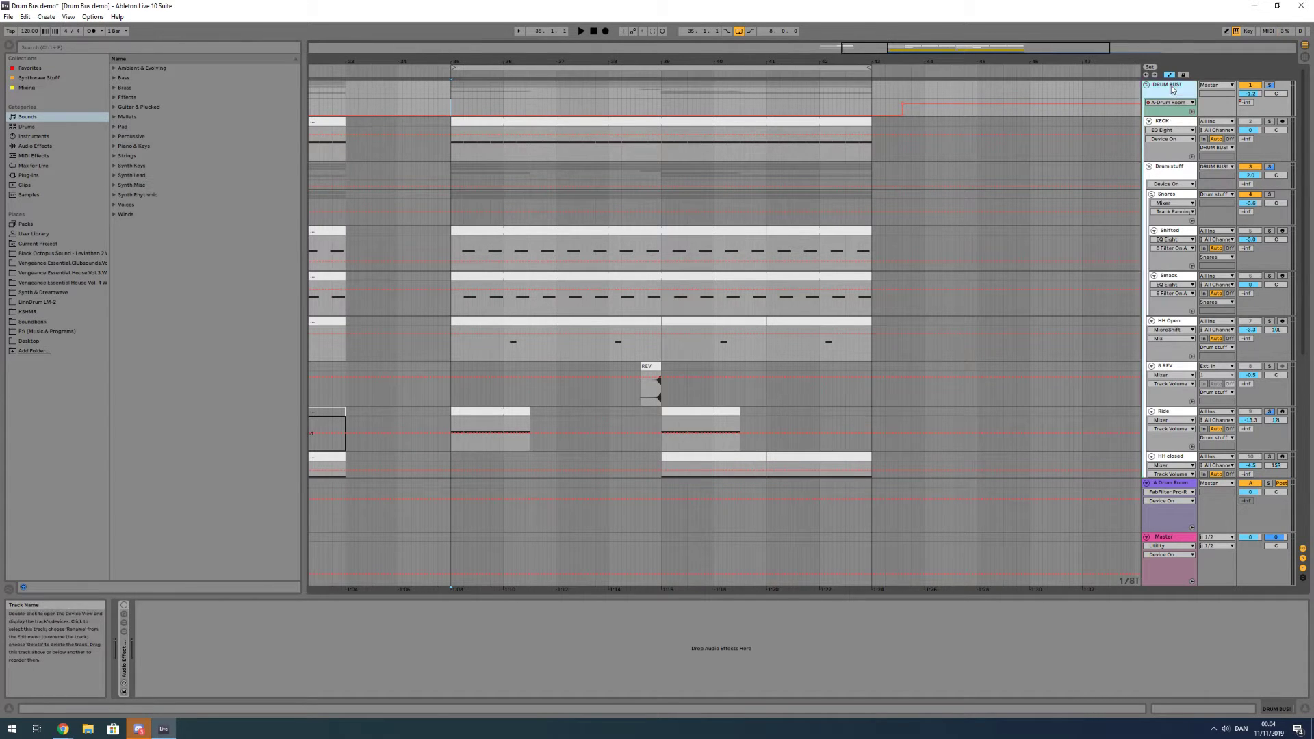
{"action": "left_click", "coordinate": [450, 99]}
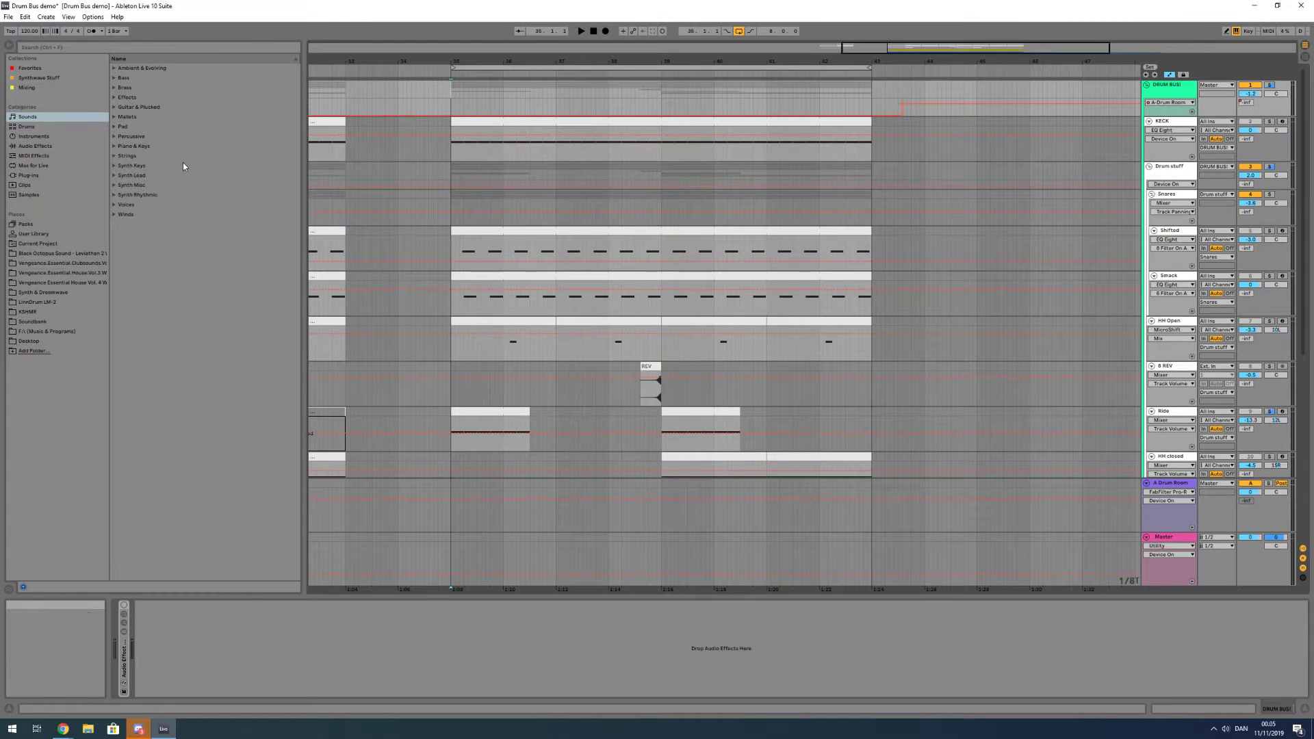
Add Ableton's Compressor audio effect to the DRUM BUS track and turn off its automatic makeup gain
{"action": "left_click", "coordinate": [46, 150]}
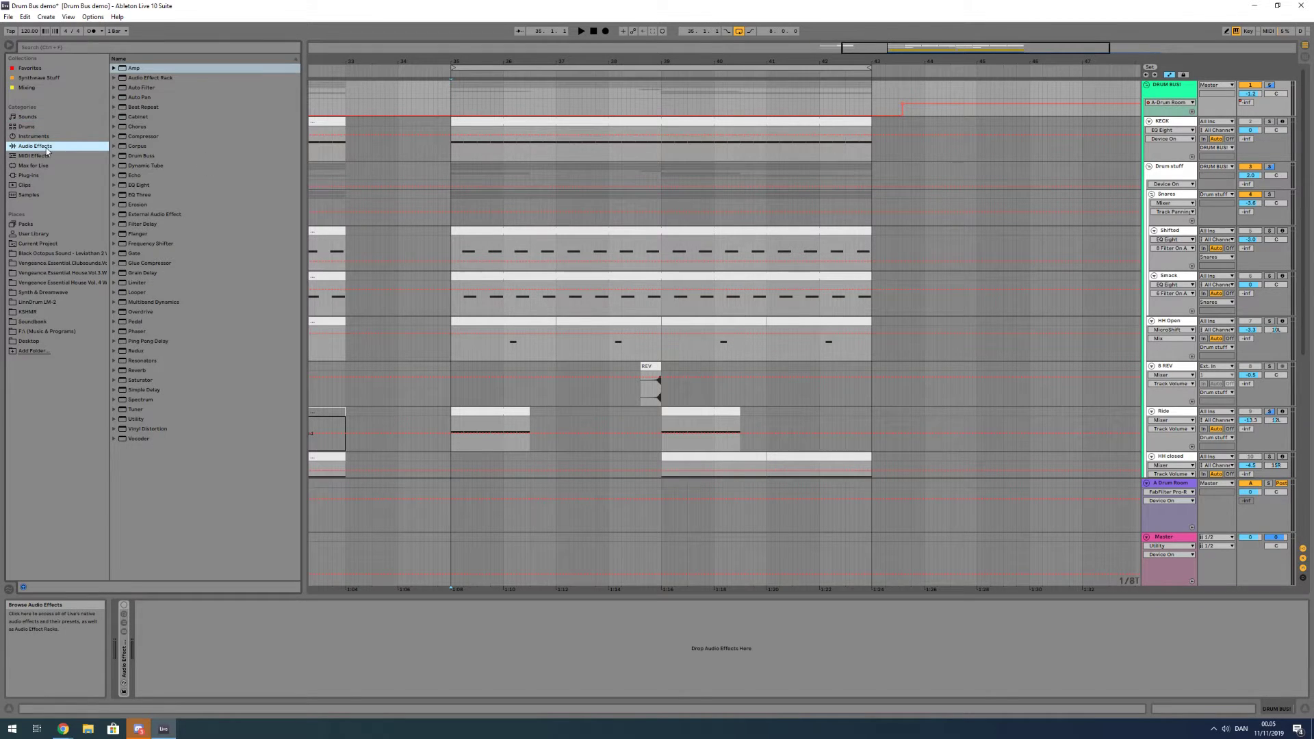
{"action": "left_click", "coordinate": [144, 136]}
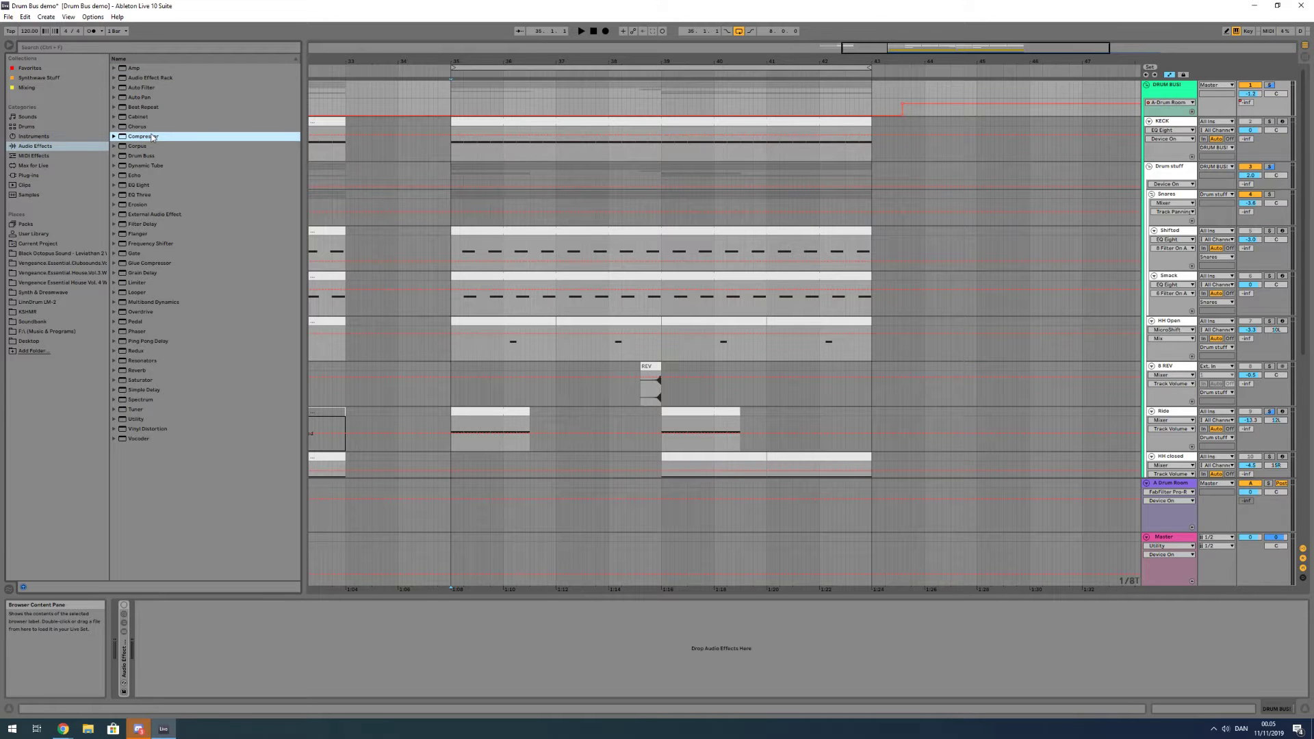
{"action": "left_click_drag", "start_coordinate": [535, 98], "coordinate": [265, 630]}
{"action": "left_click", "coordinate": [148, 605]}
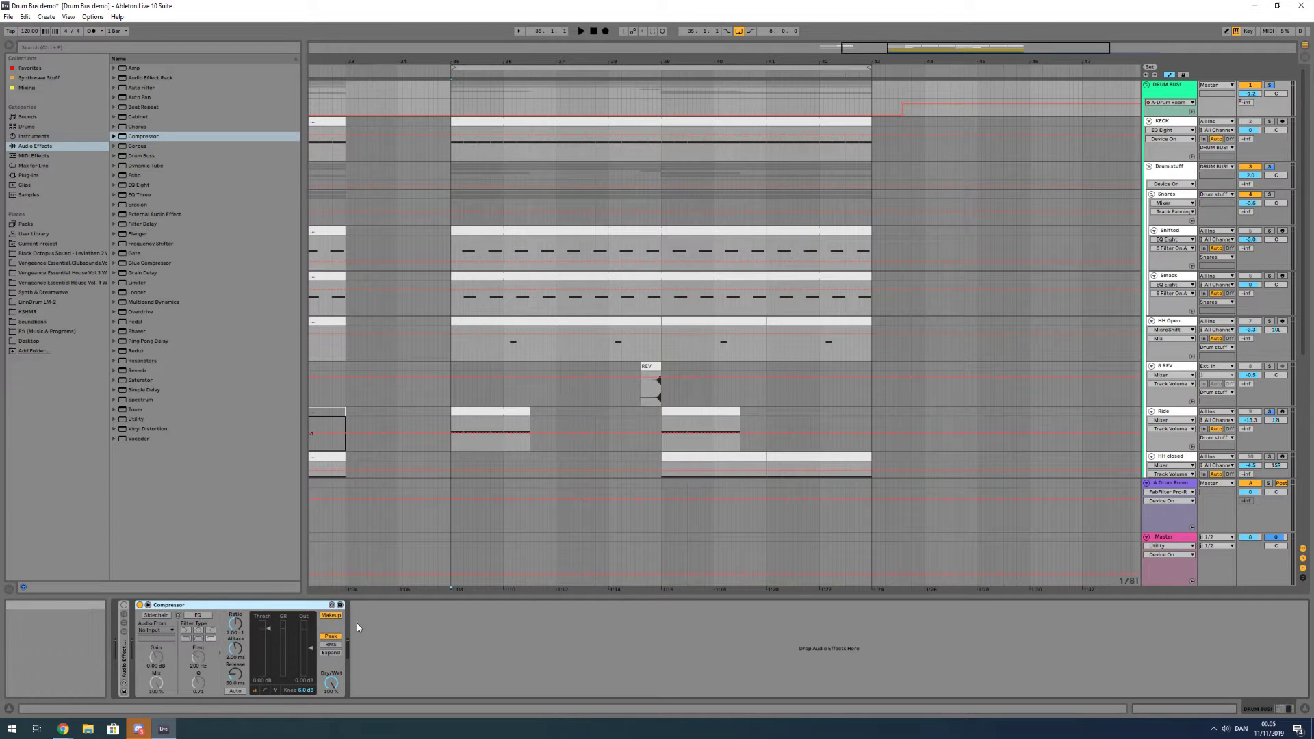
{"action": "left_click", "coordinate": [329, 615]}
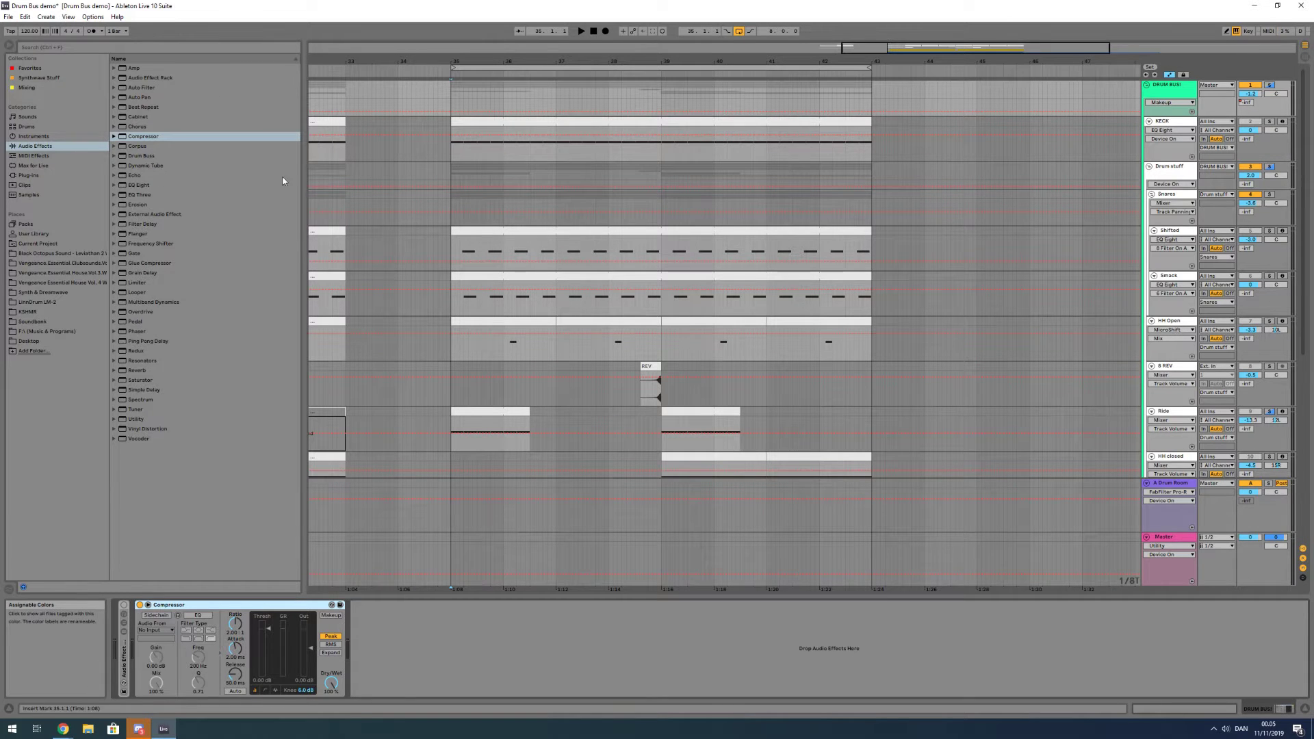
Load FabFilter Pro-C 2 from the Mixing collection after the Compressor, look over its interface and remove it again
{"action": "left_click", "coordinate": [28, 88]}
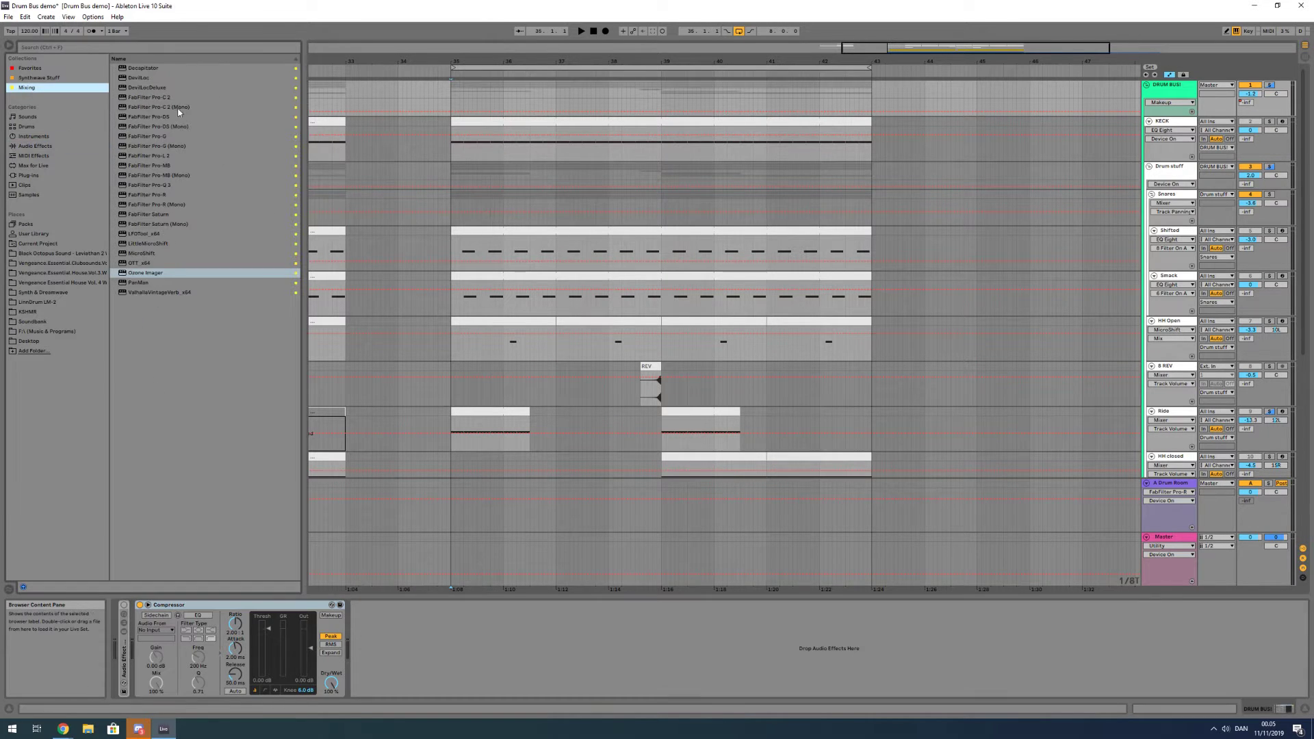
{"action": "left_click_drag", "start_coordinate": [493, 637], "coordinate": [494, 637]}
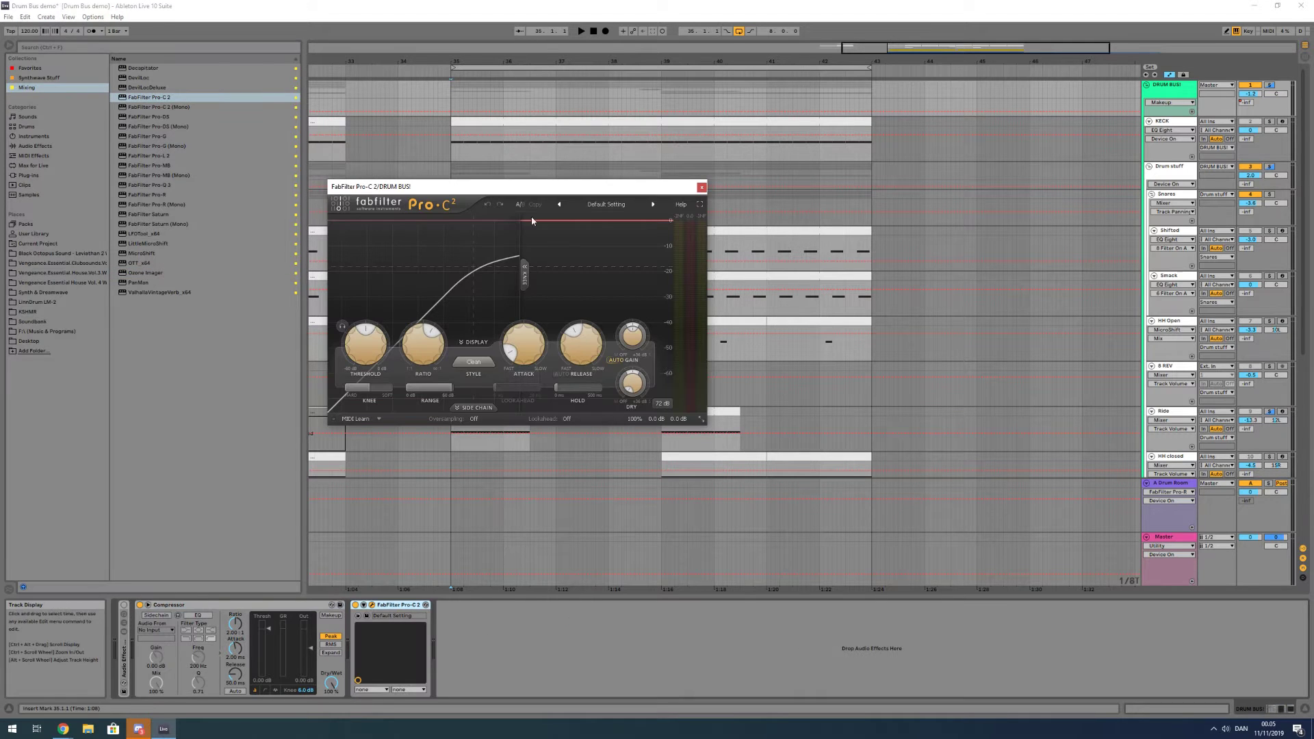
{"action": "left_click", "coordinate": [363, 605]}
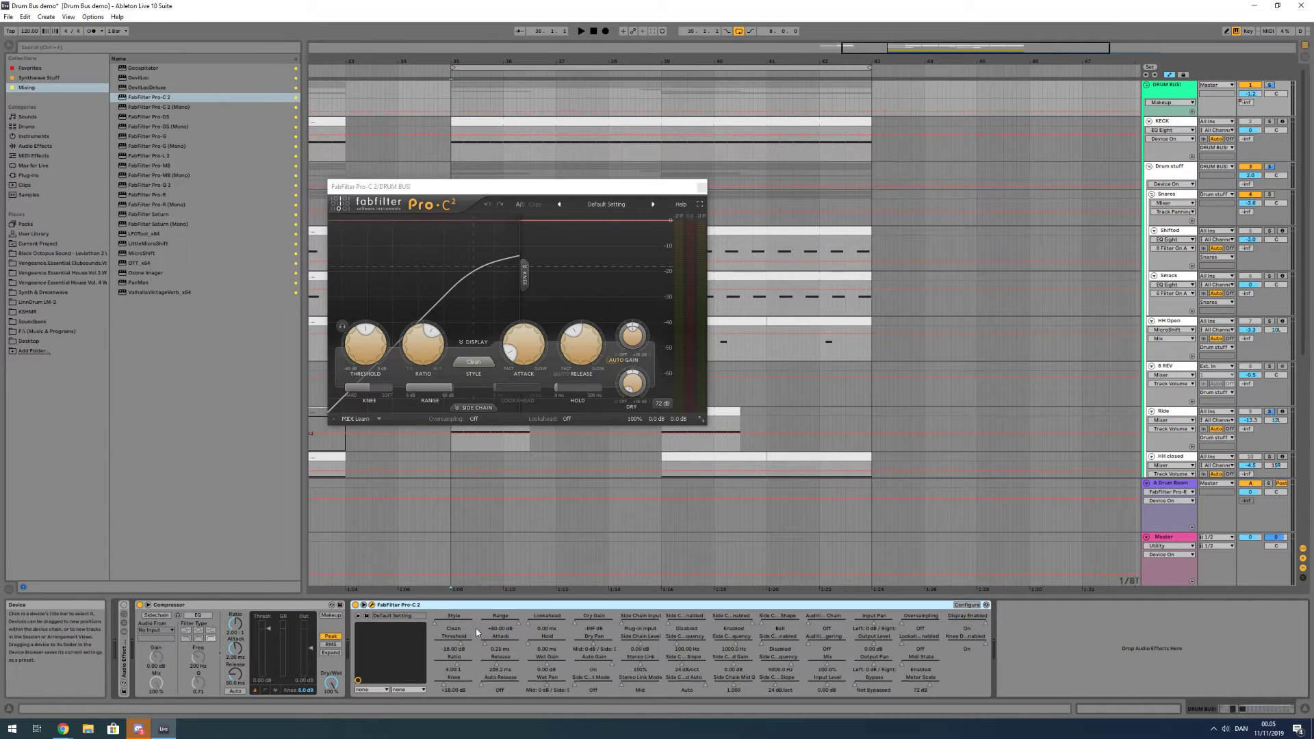
{"action": "left_click", "coordinate": [363, 605]}
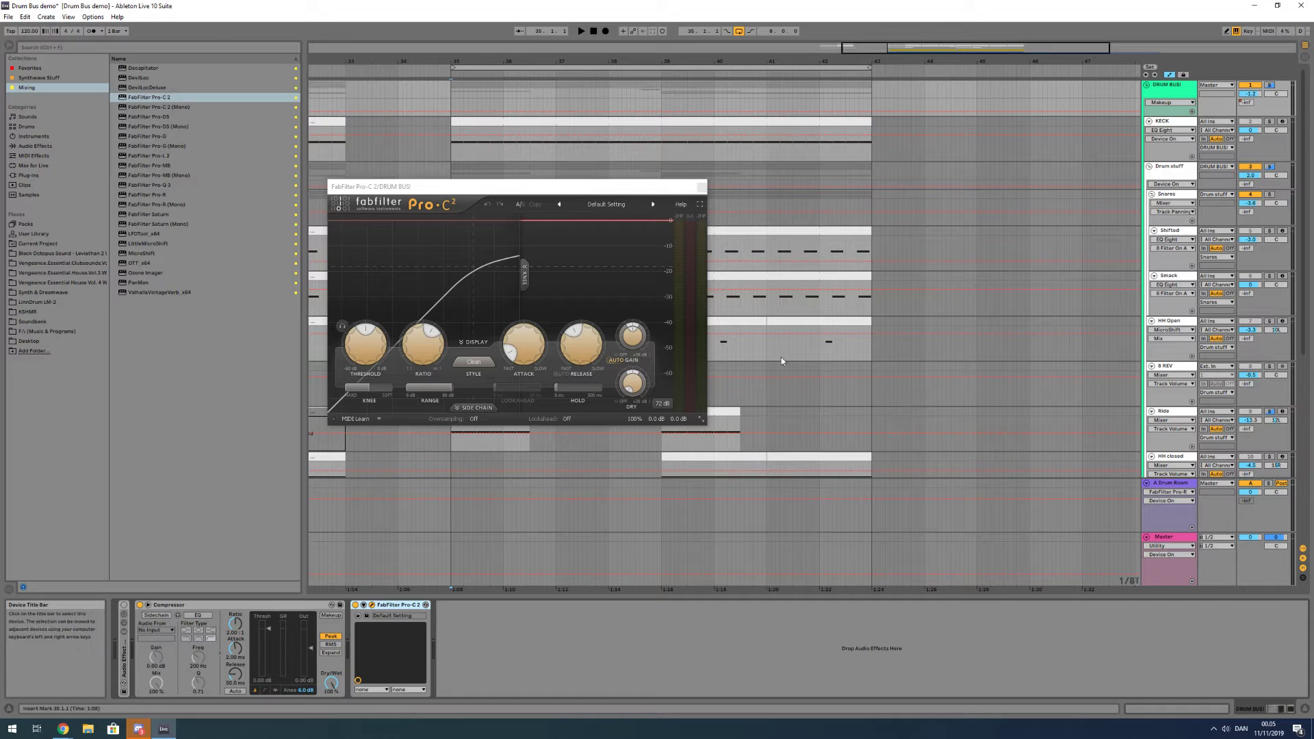
{"action": "left_click_drag", "start_coordinate": [402, 193], "coordinate": [503, 239]}
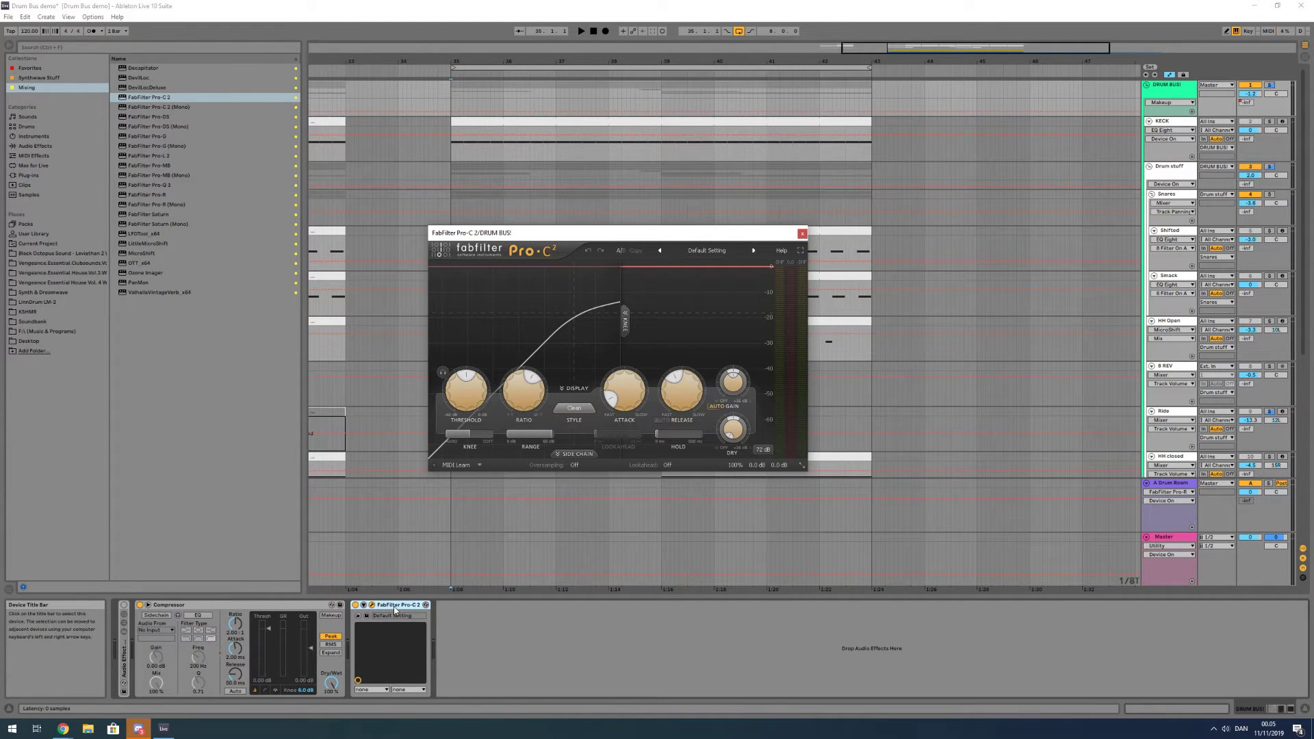
{"action": "key", "text": "Delete"}
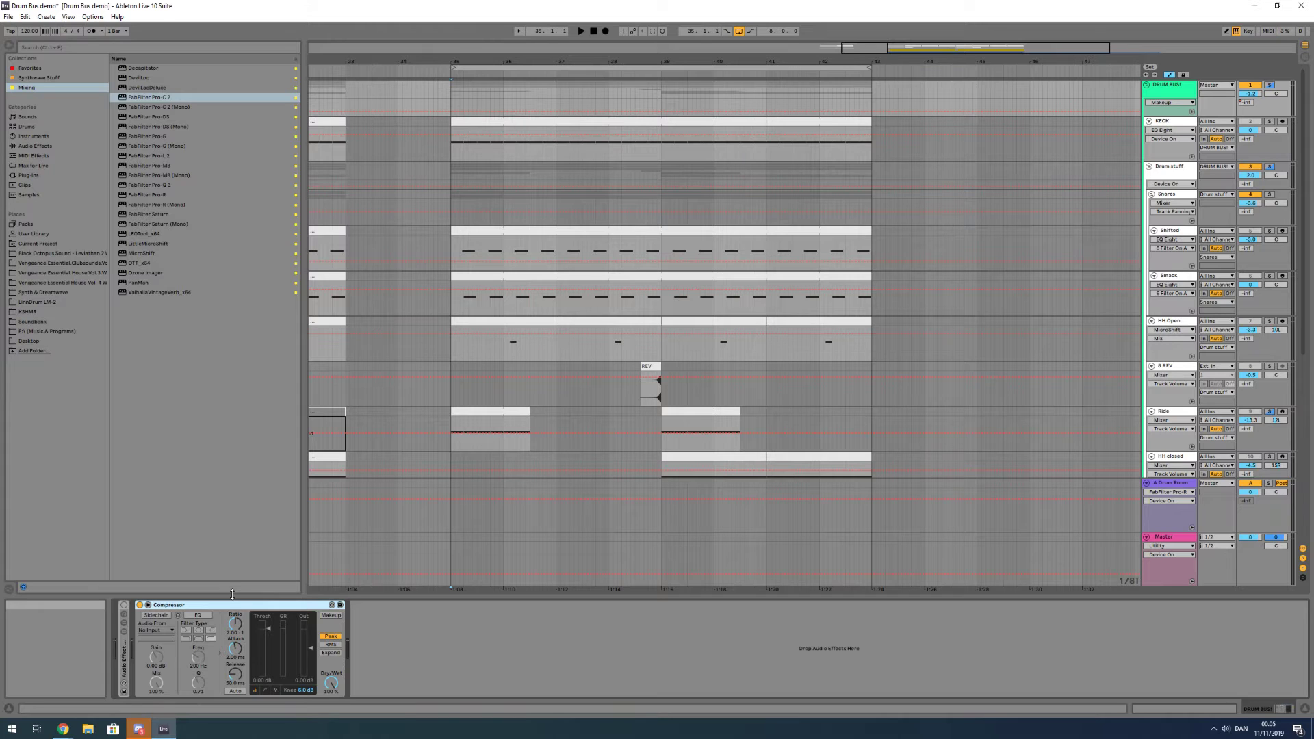
Place the insert marker at bar 35 and play the drum loop through the DRUM BUS Compressor
{"action": "left_click", "coordinate": [453, 89]}
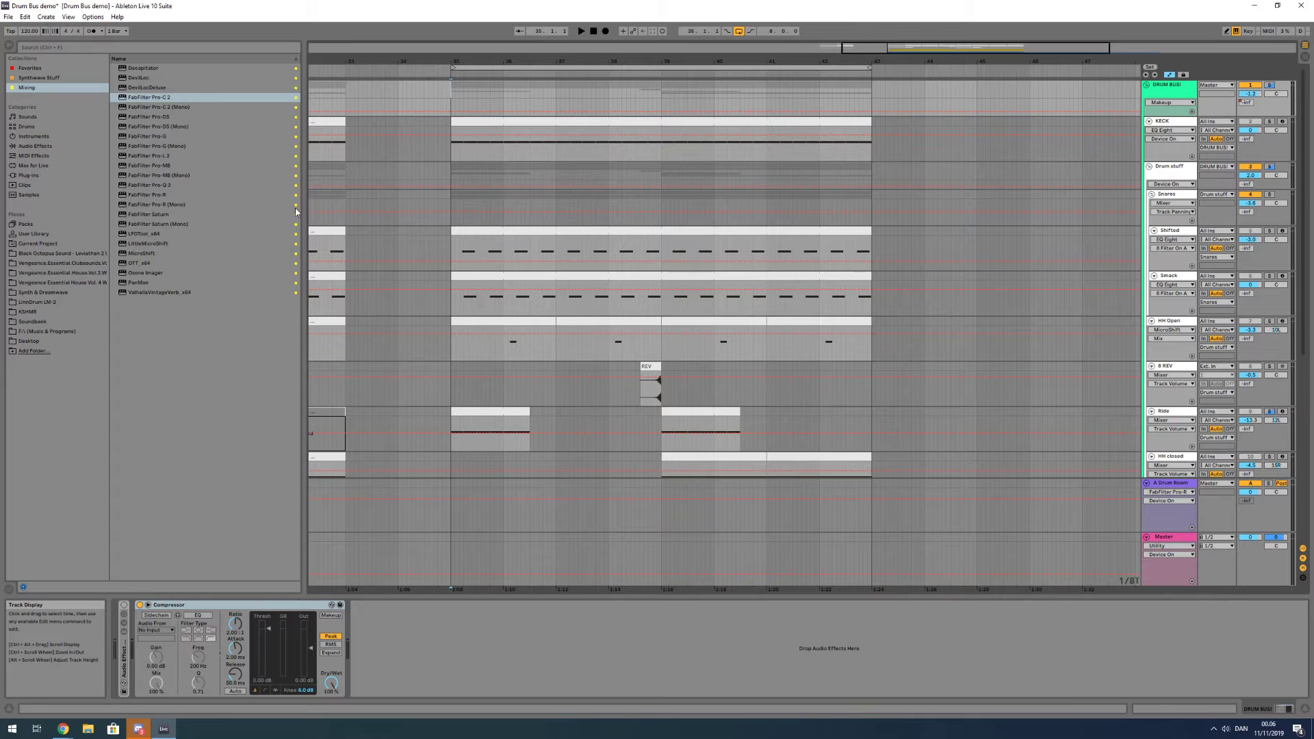
{"action": "left_click", "coordinate": [187, 604]}
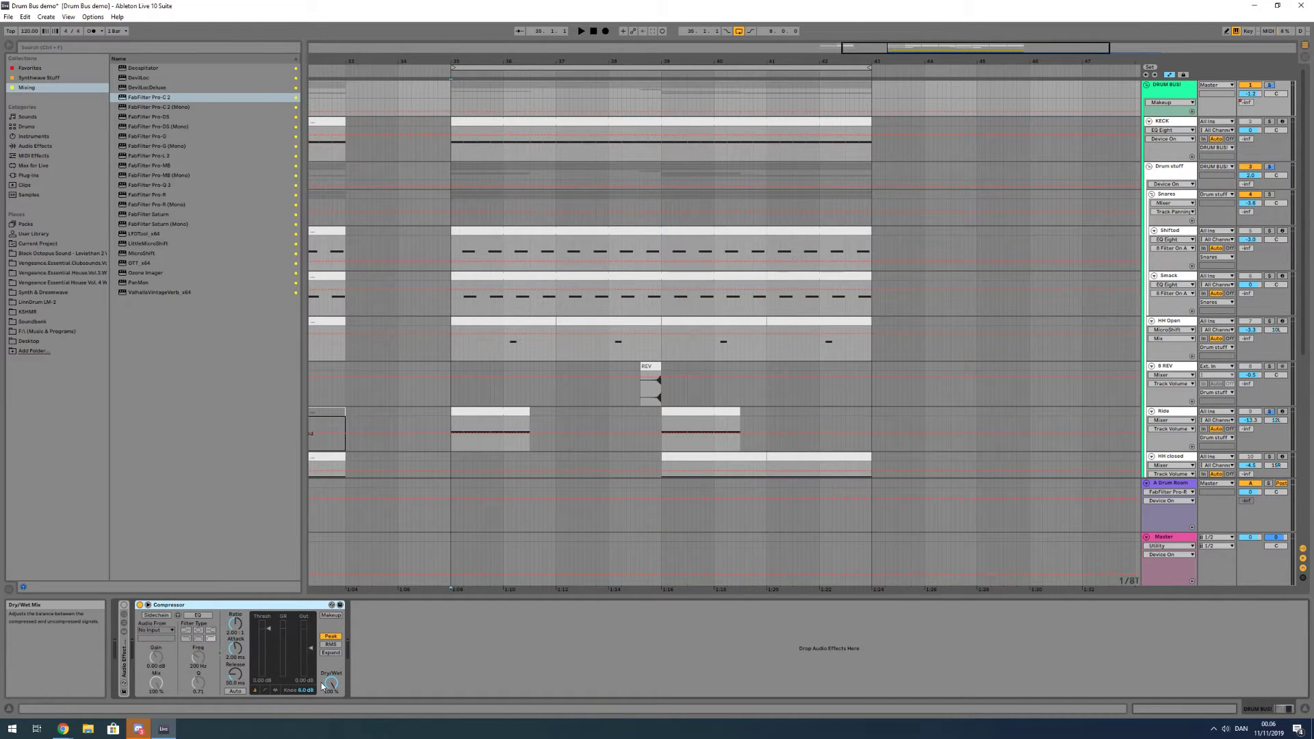
{"action": "left_click", "coordinate": [452, 87]}
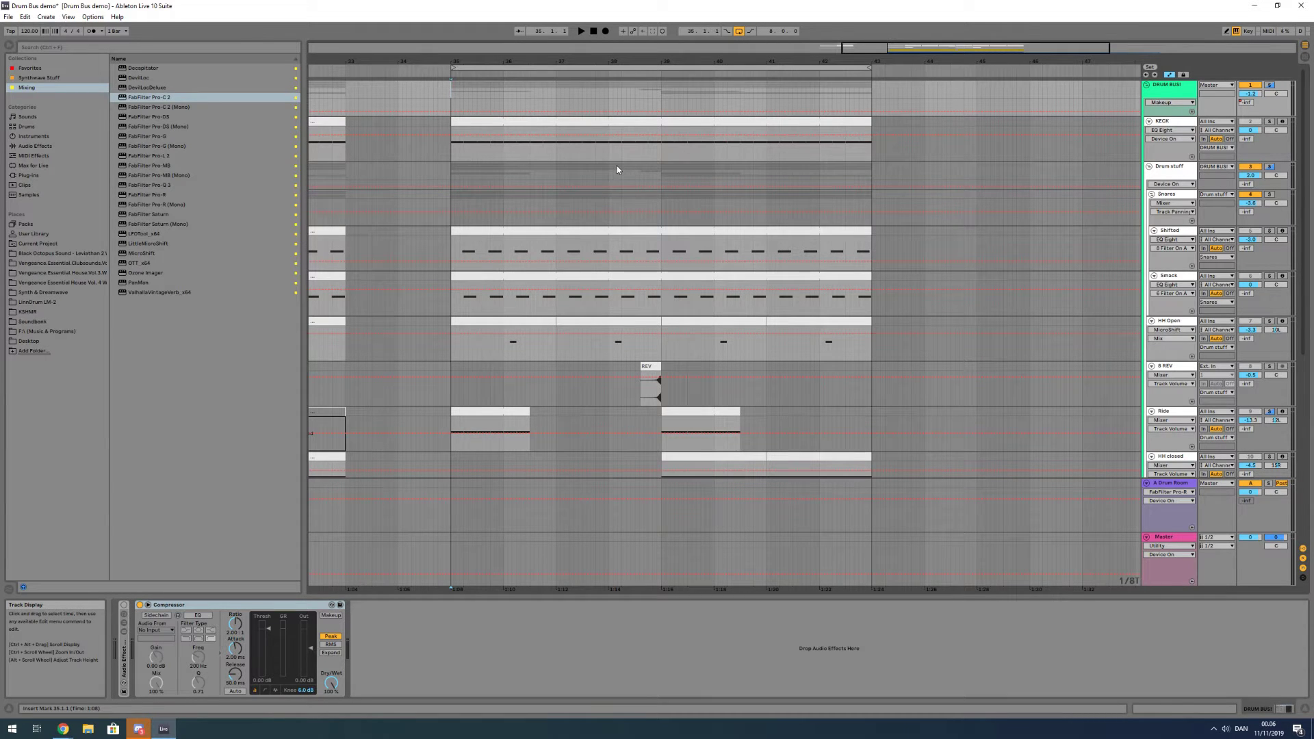
{"action": "left_click", "coordinate": [454, 93]}
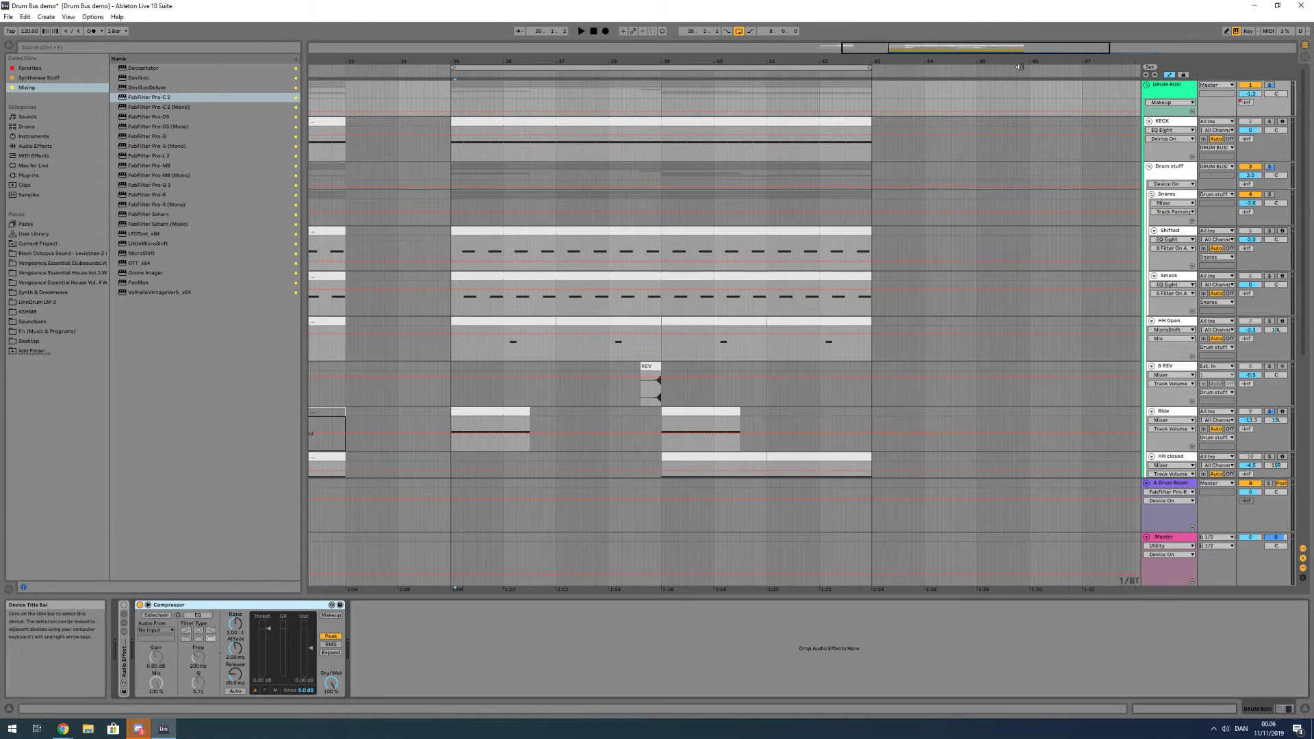
{"action": "left_click_drag", "start_coordinate": [1019, 67], "coordinate": [897, 64]}
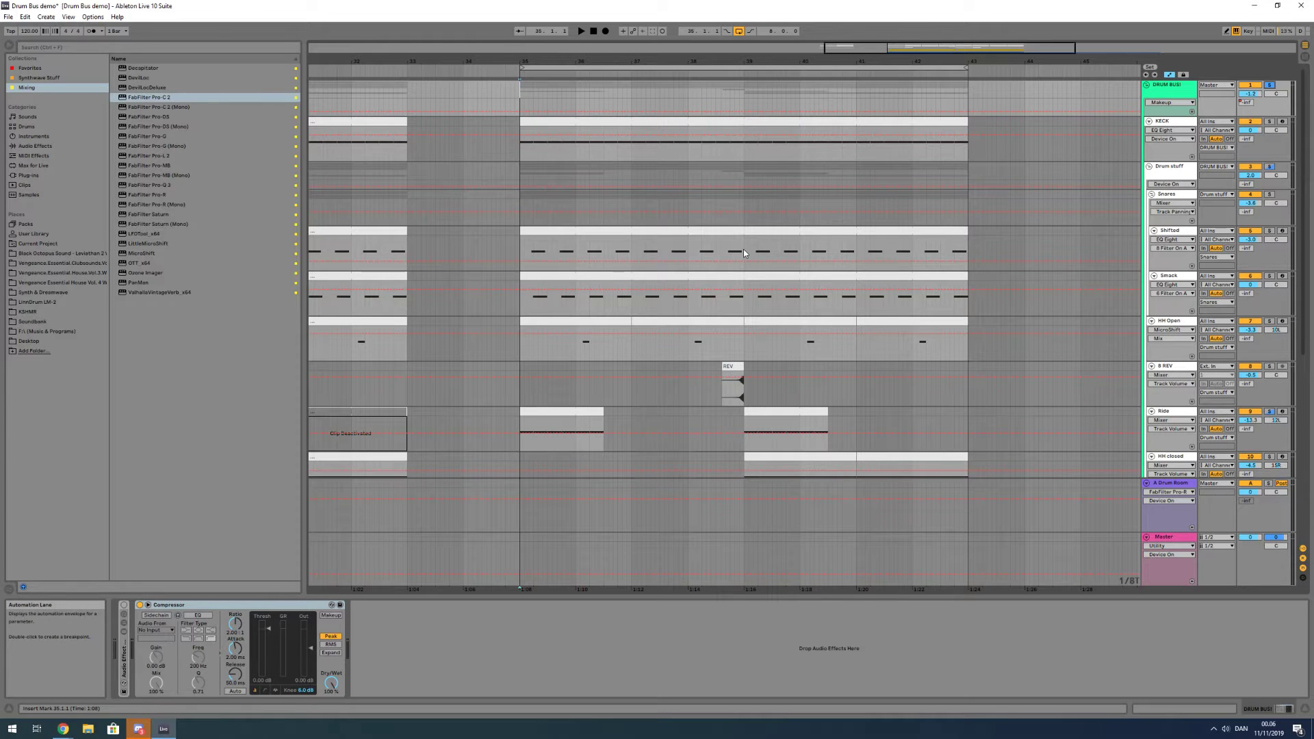
{"action": "key", "text": "space"}
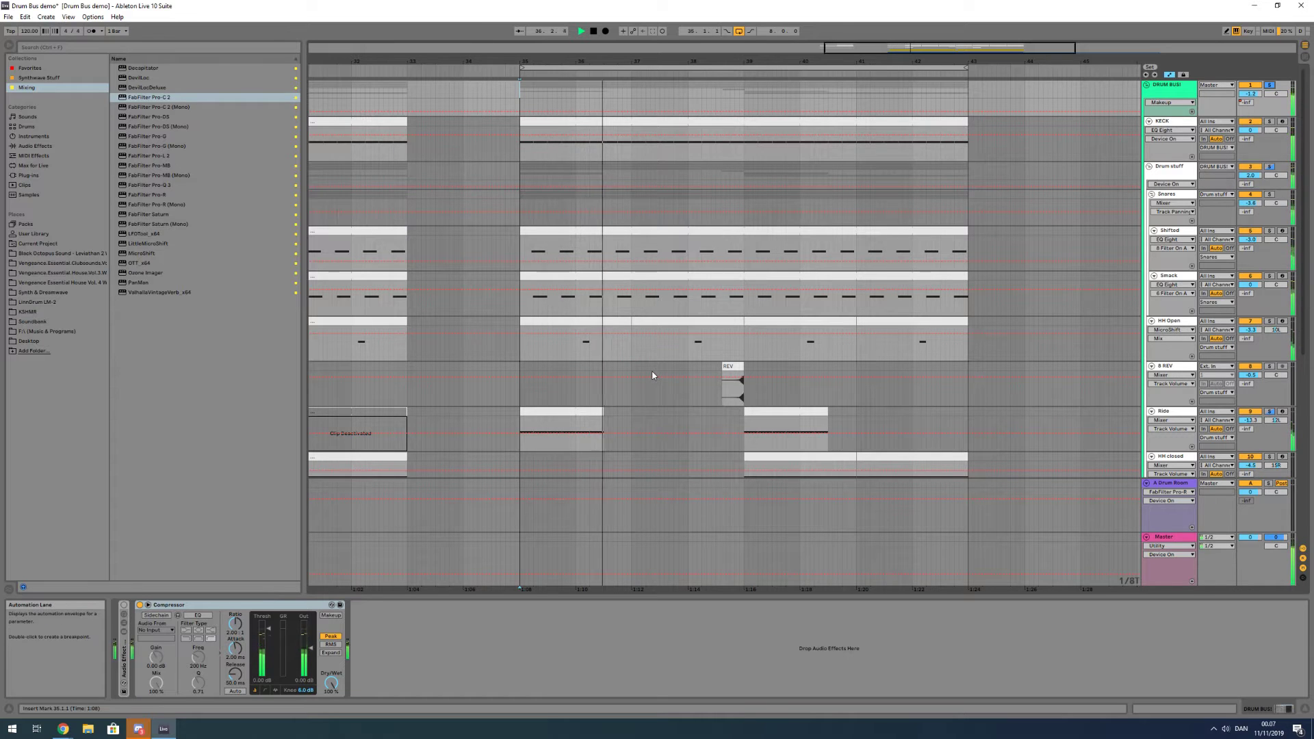
Set the Compressor's ratio to 3:1, threshold to -inf dB, attack to 0.01 ms and release to 1.00 ms, and play the loop
{"action": "left_click", "coordinate": [234, 628]}
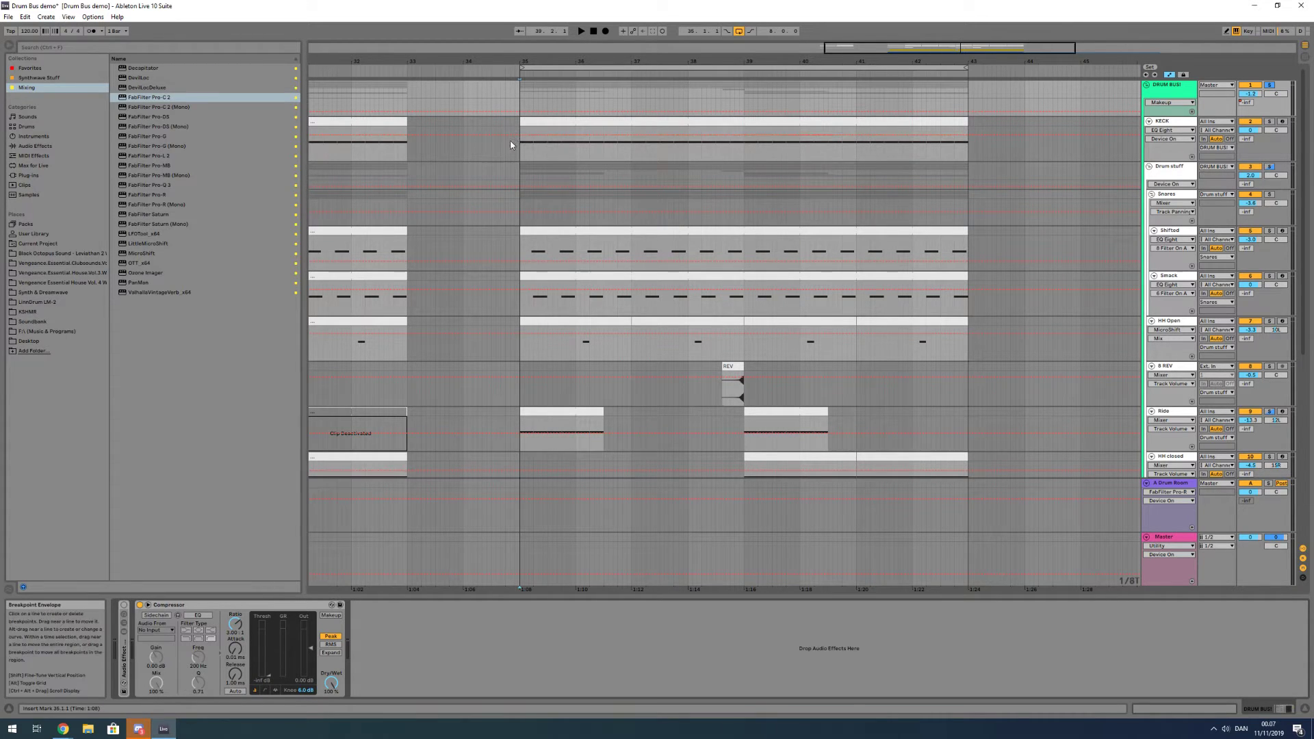
{"action": "left_click", "coordinate": [519, 156]}
{"action": "key", "text": "space"}
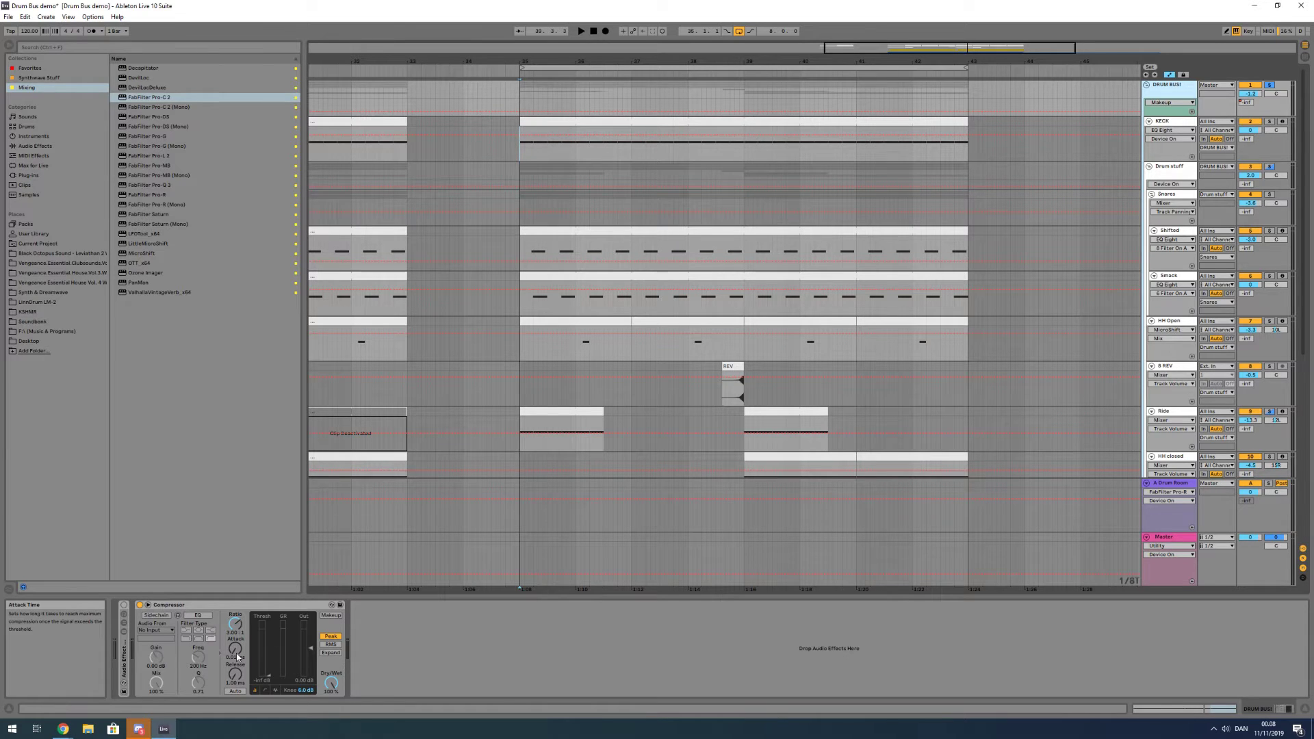
Raise the Compressor's attack time to about 24.3 ms while listening to the drum loop
{"action": "key", "text": "space"}
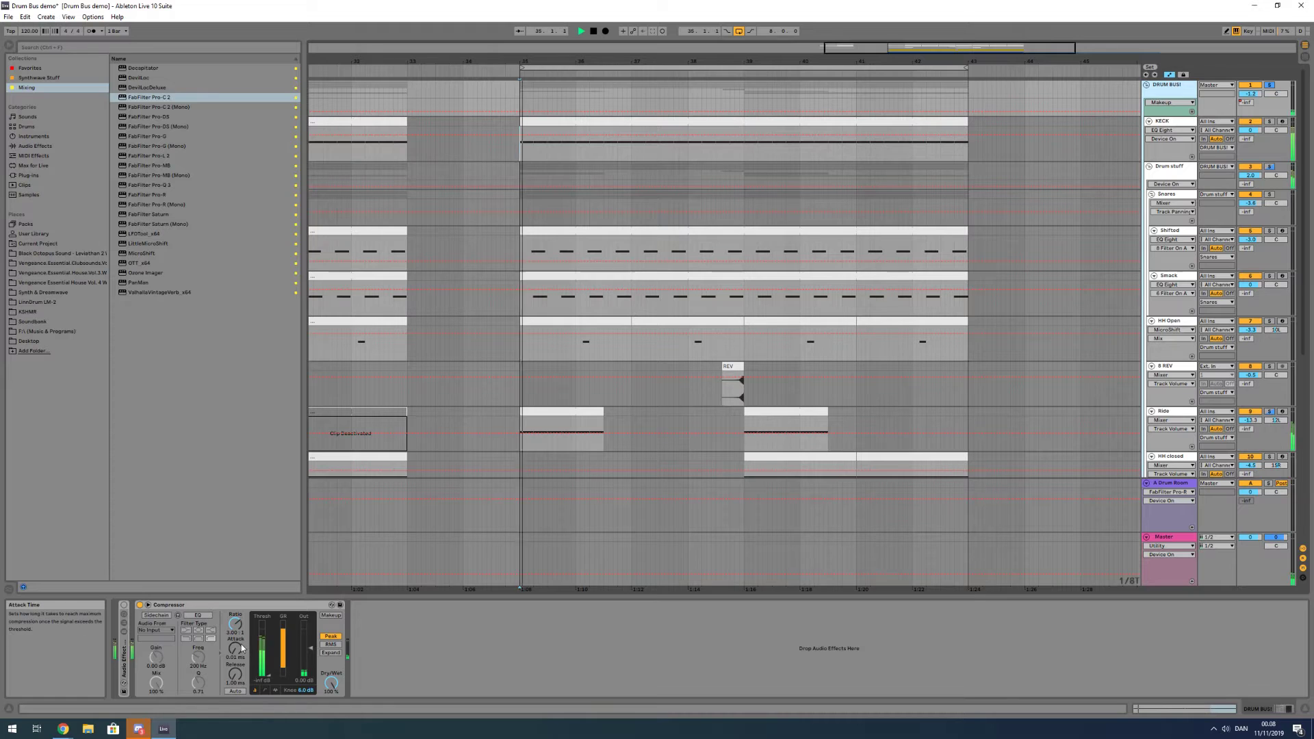
{"action": "left_click_drag", "start_coordinate": [236, 649], "coordinate": [235, 601]}
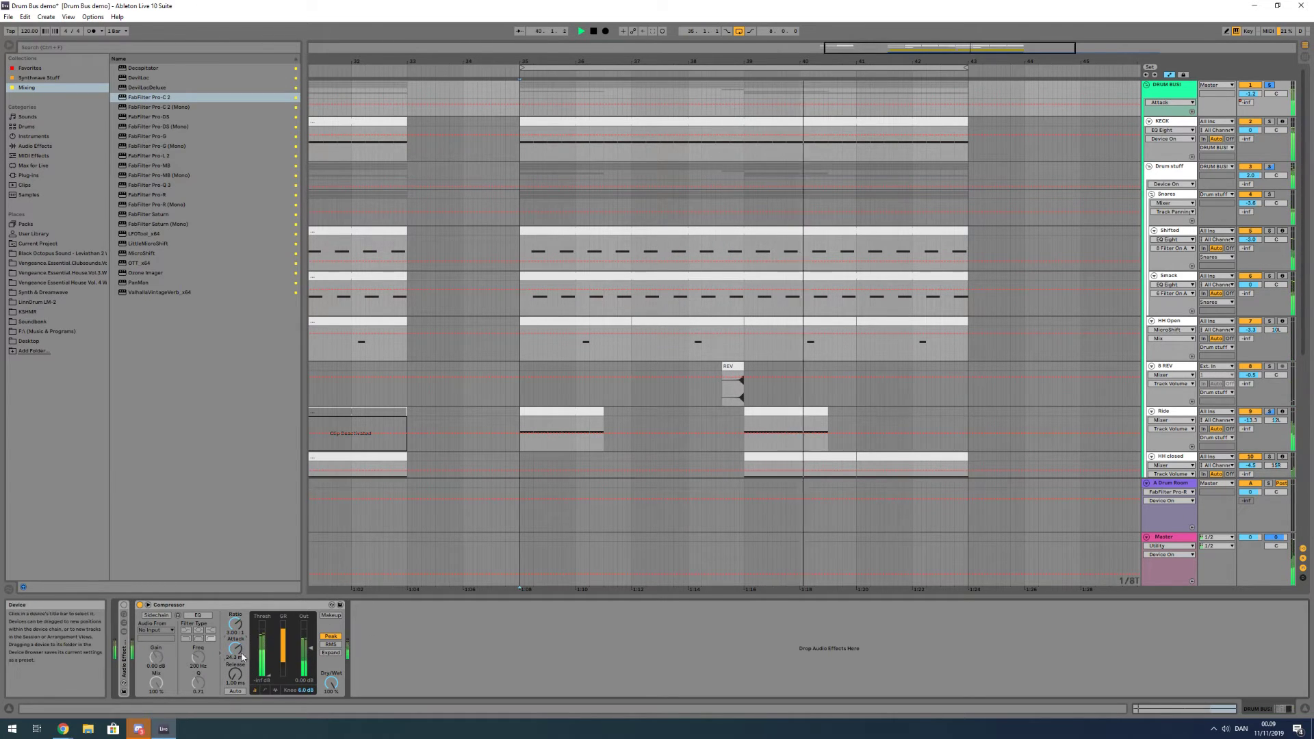
{"action": "key", "text": "space"}
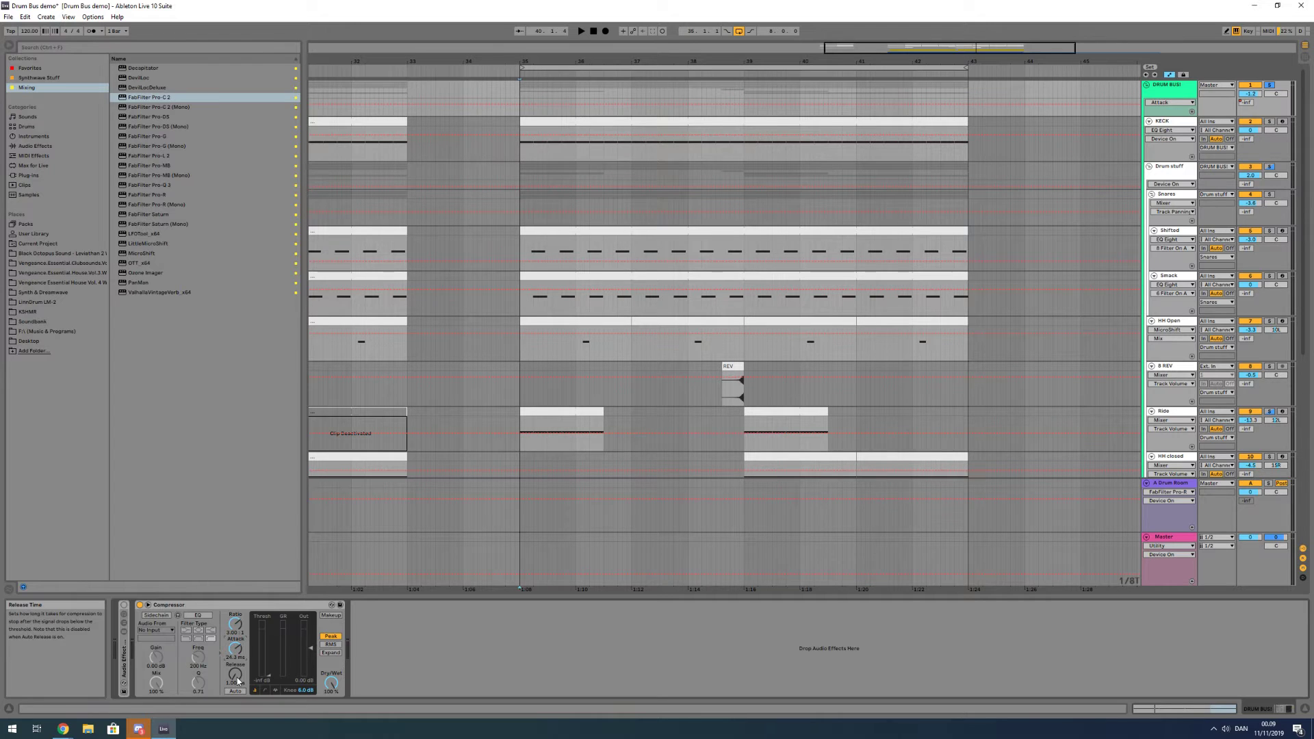
Sweep the Compressor's release time up and down during playback, settling at about 7.7 ms
{"action": "key", "text": "space"}
{"action": "left_click_drag", "start_coordinate": [233, 680], "coordinate": [234, 659]}
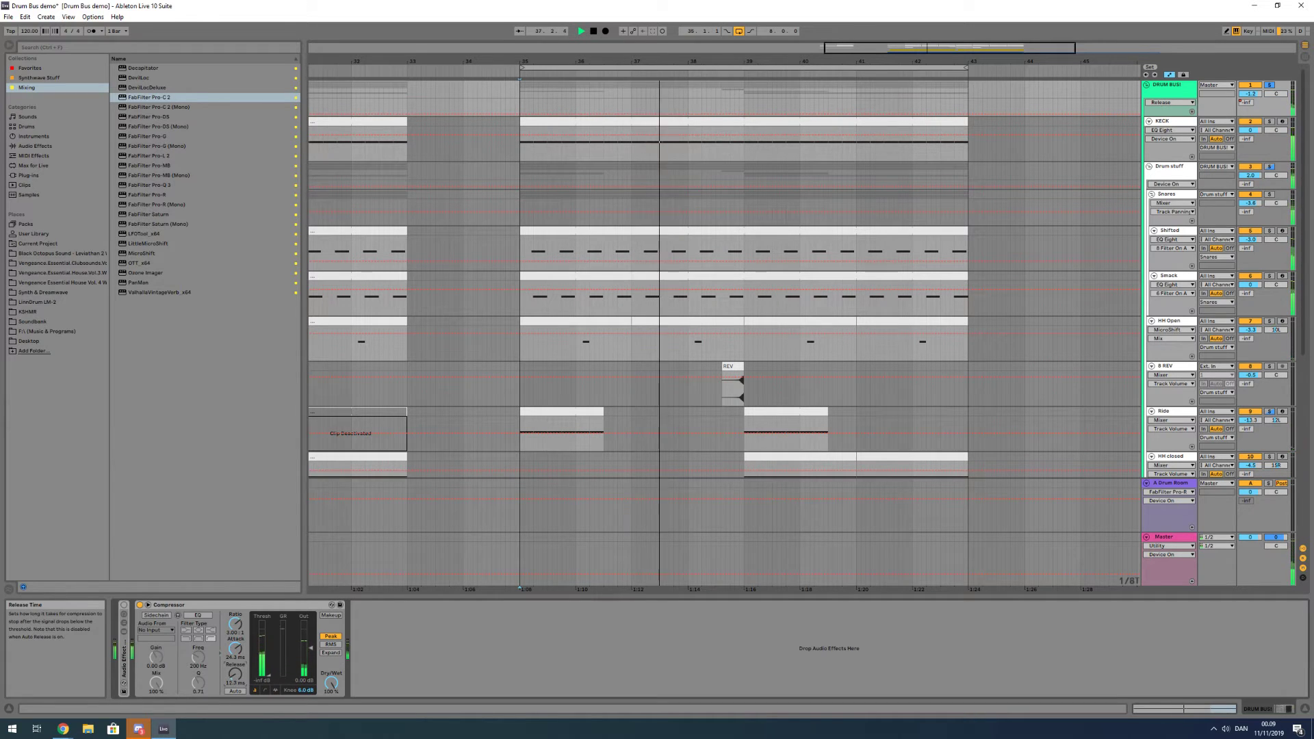
{"action": "left_click_drag", "start_coordinate": [234, 674], "coordinate": [235, 696]}
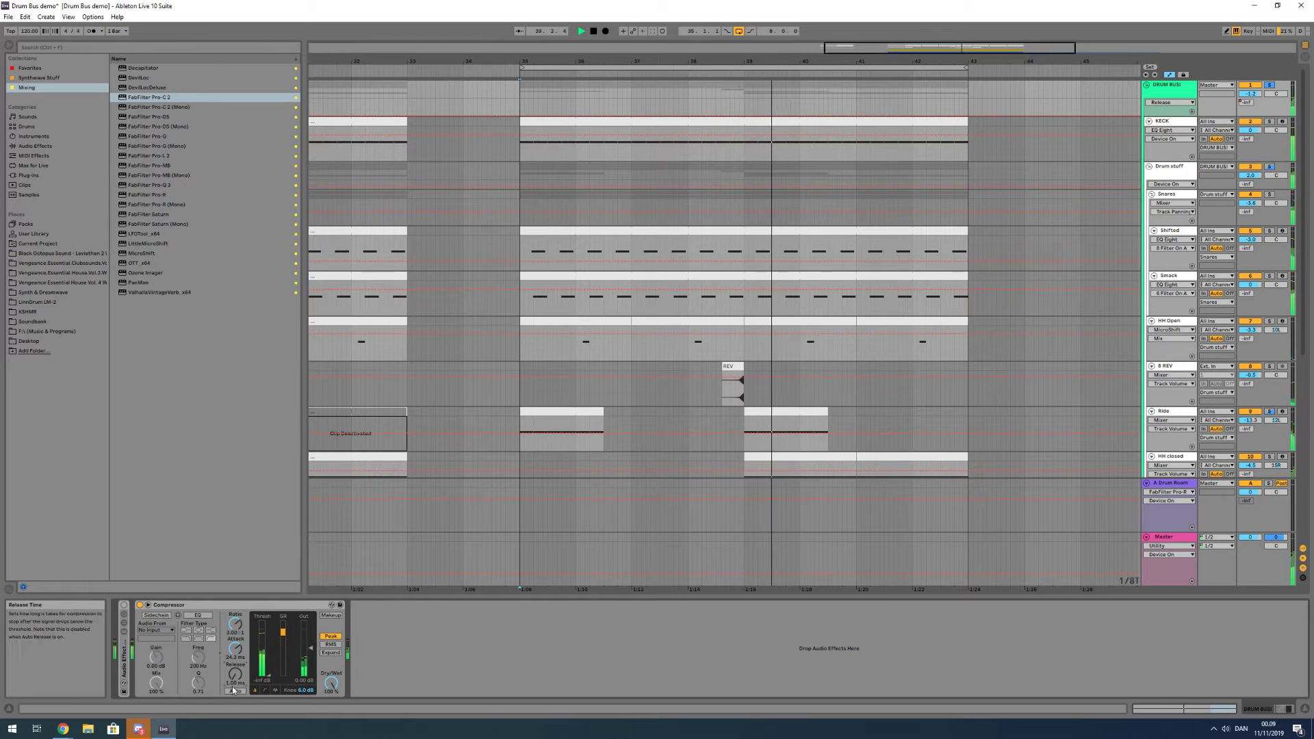
{"action": "left_click_drag", "start_coordinate": [234, 680], "coordinate": [234, 658]}
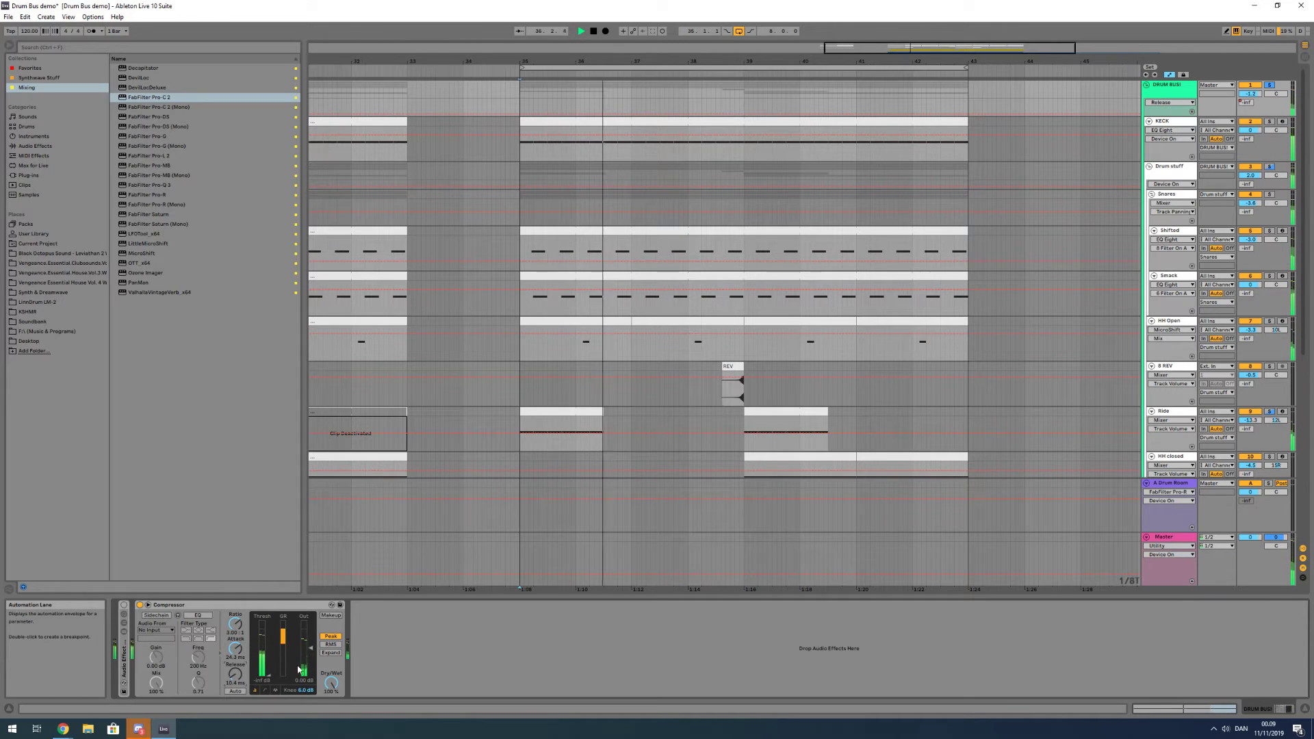
{"action": "left_click_drag", "start_coordinate": [235, 675], "coordinate": [235, 670]}
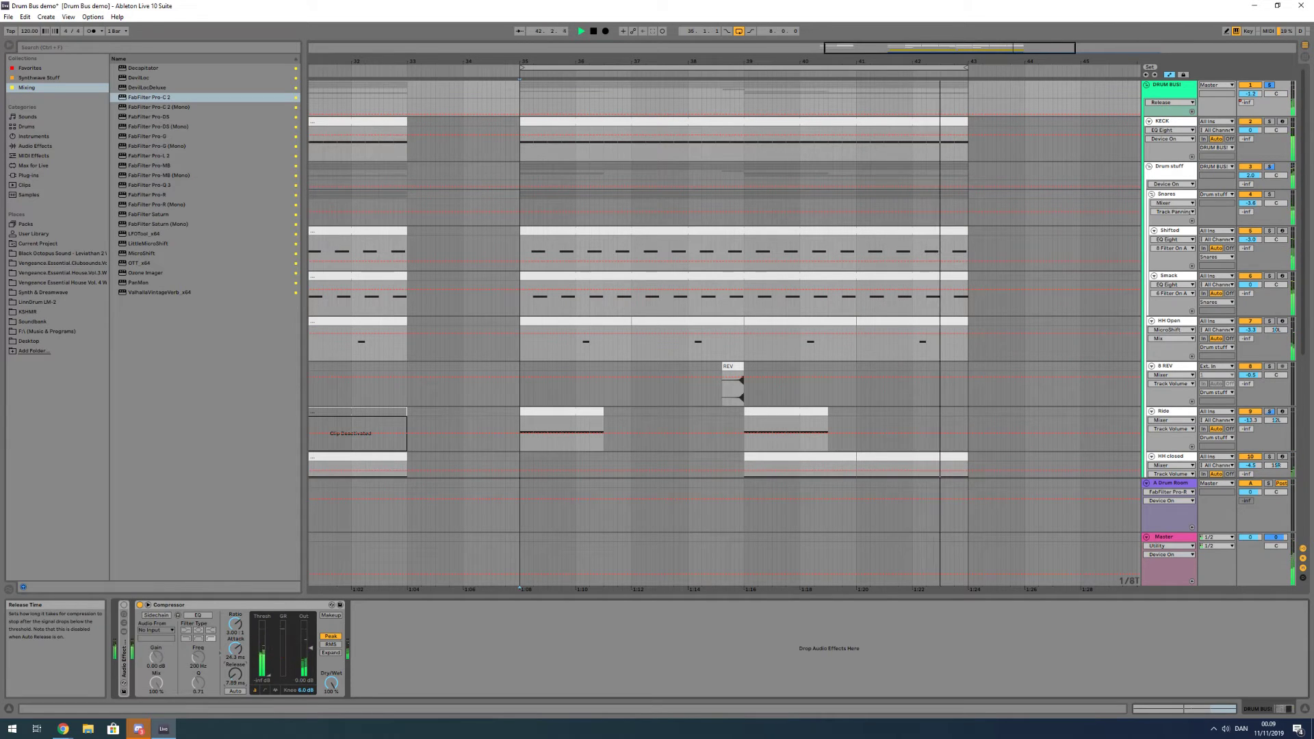
Return to the DRUM BUS Compressor, fine-tune its release time during playback and stop the loop
{"action": "left_click", "coordinate": [744, 348]}
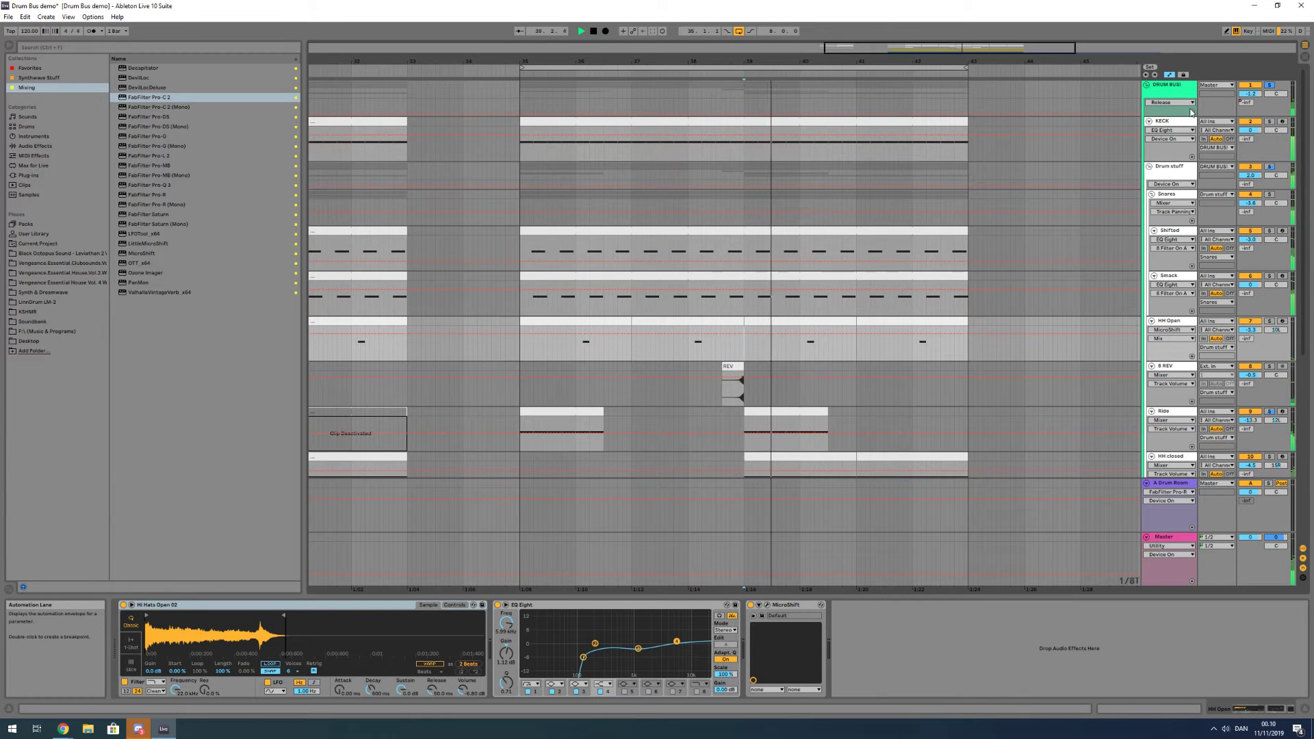
{"action": "left_click", "coordinate": [1169, 86]}
{"action": "key", "text": "space"}
{"action": "key", "text": "space"}
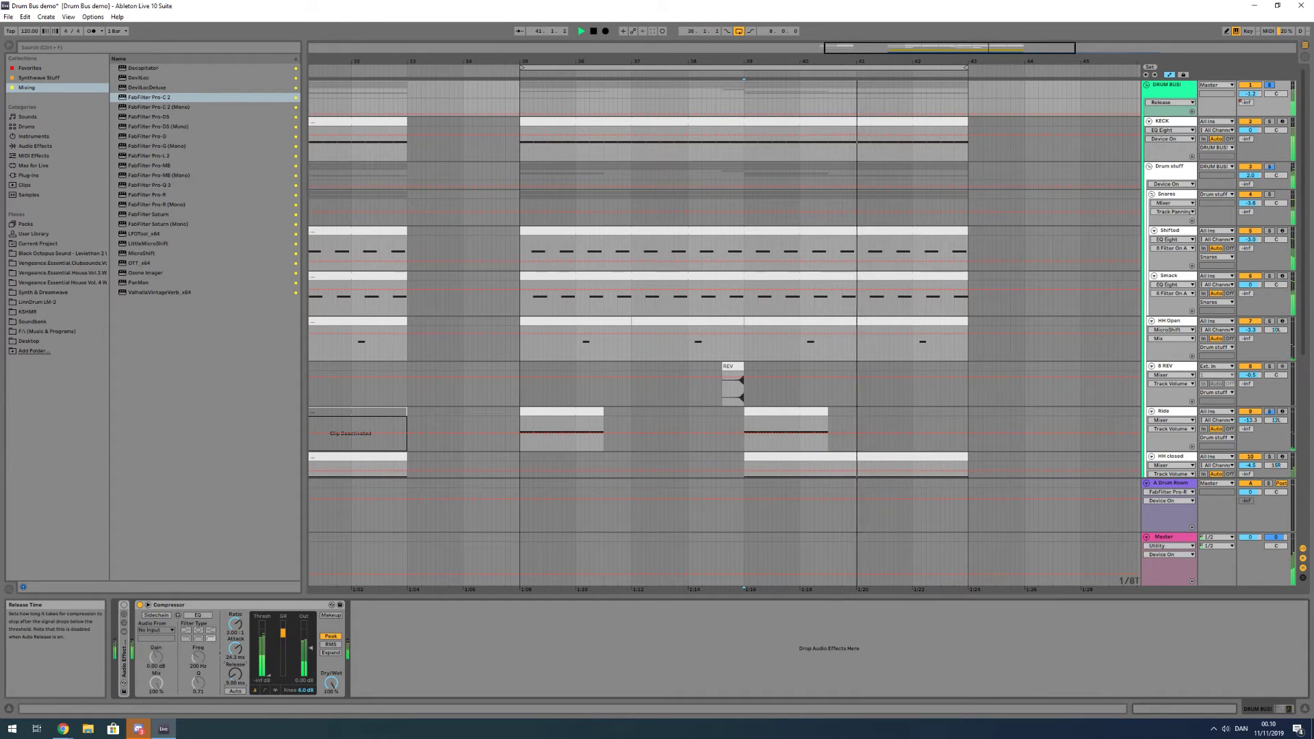
{"action": "key", "text": "space"}
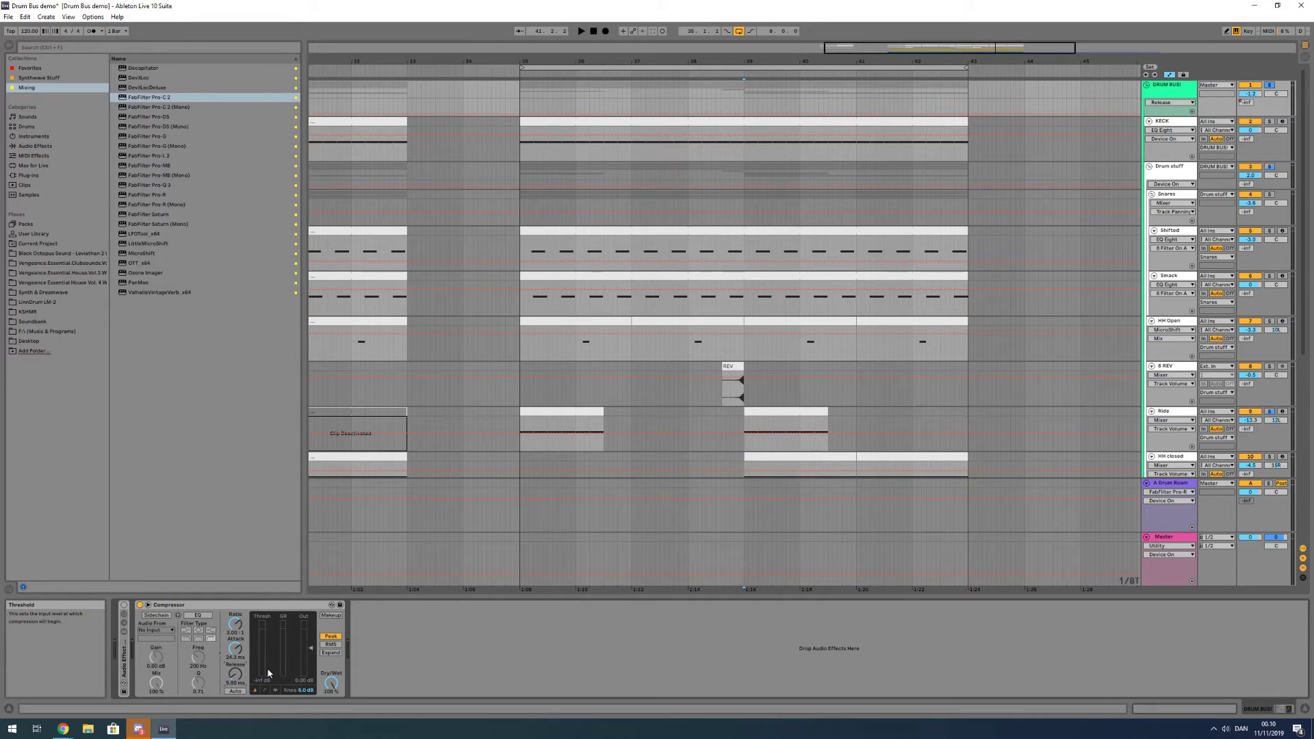
Select the DRUM BUS group, try raising its Compressor's threshold, and return it to -inf dB
{"action": "left_click", "coordinate": [605, 234]}
{"action": "left_click", "coordinate": [1060, 113]}
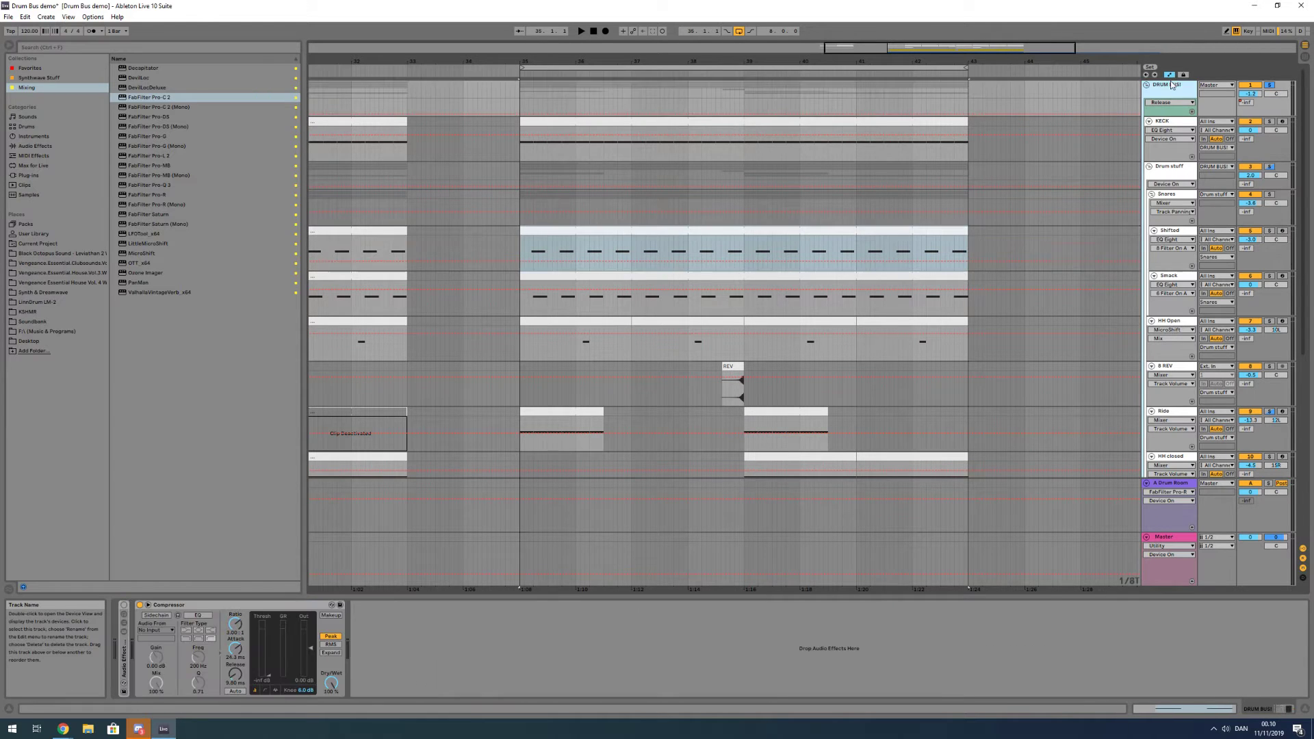
{"action": "left_click", "coordinate": [520, 97]}
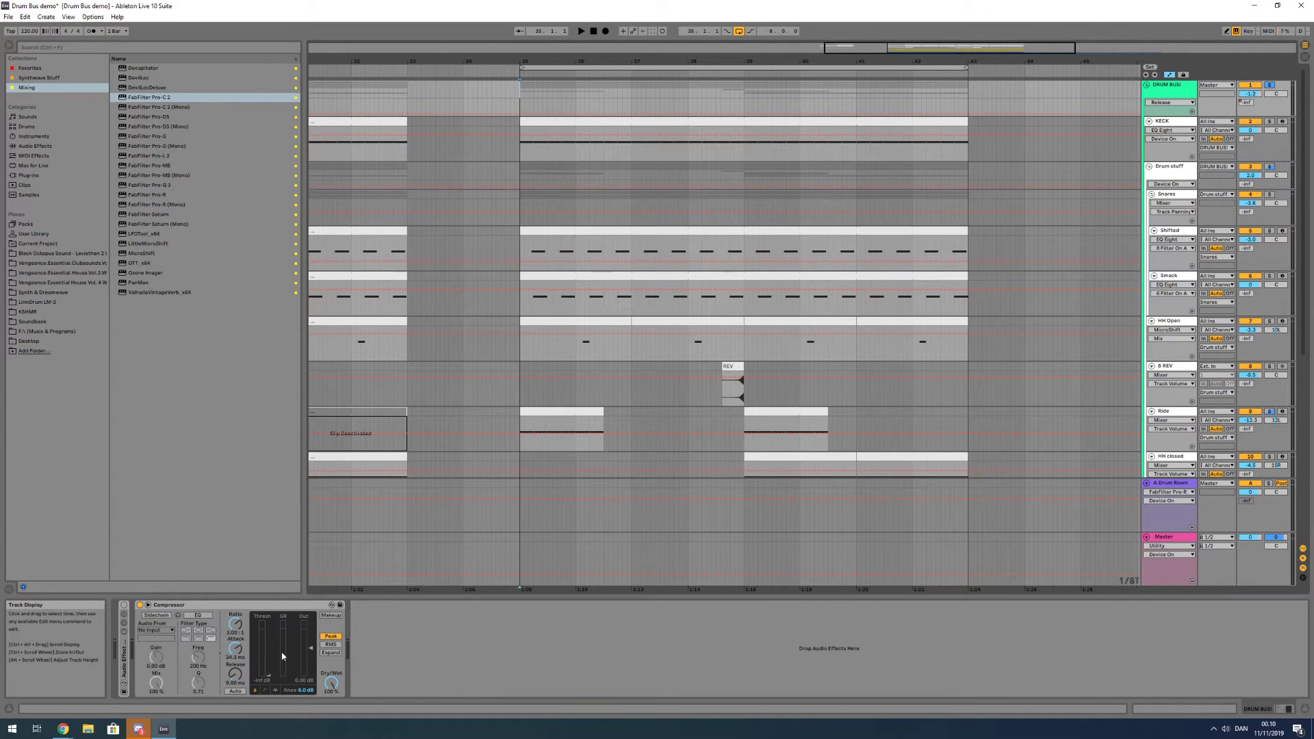
{"action": "left_click_drag", "start_coordinate": [270, 677], "coordinate": [270, 671]}
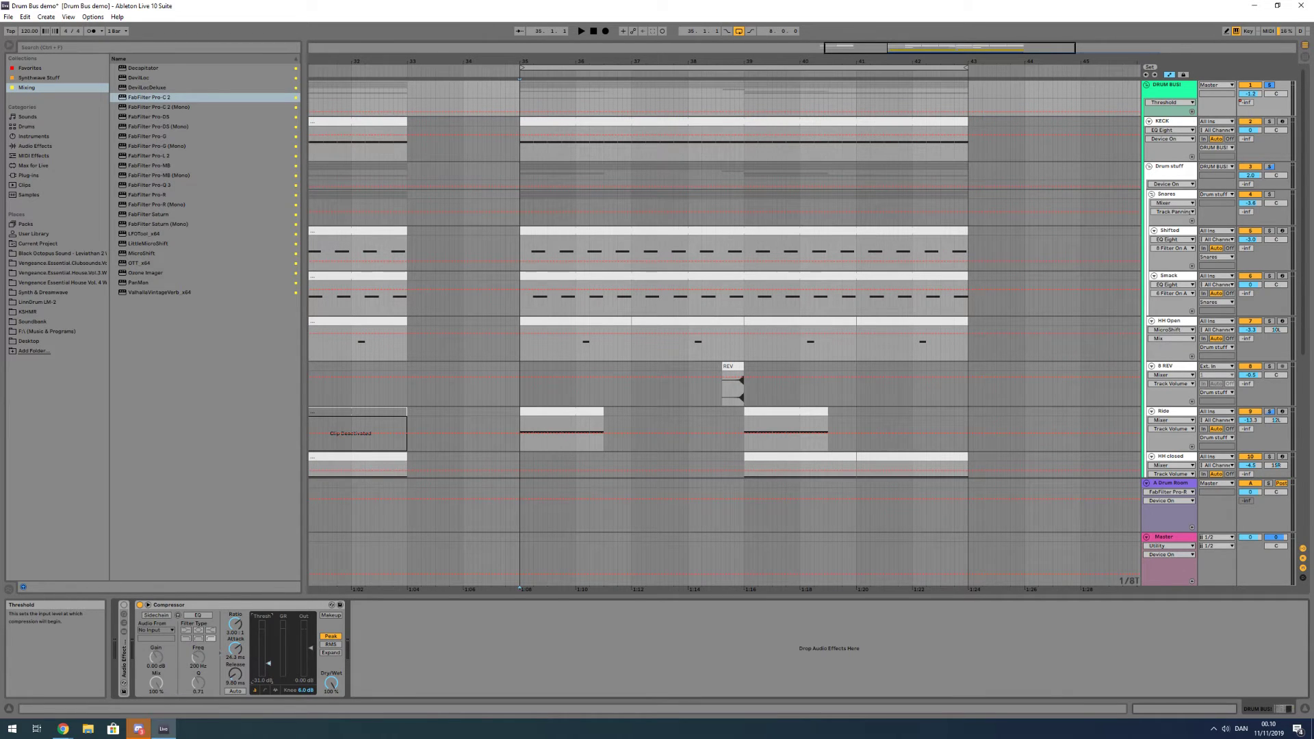
{"action": "left_click_drag", "start_coordinate": [268, 669], "coordinate": [268, 677]}
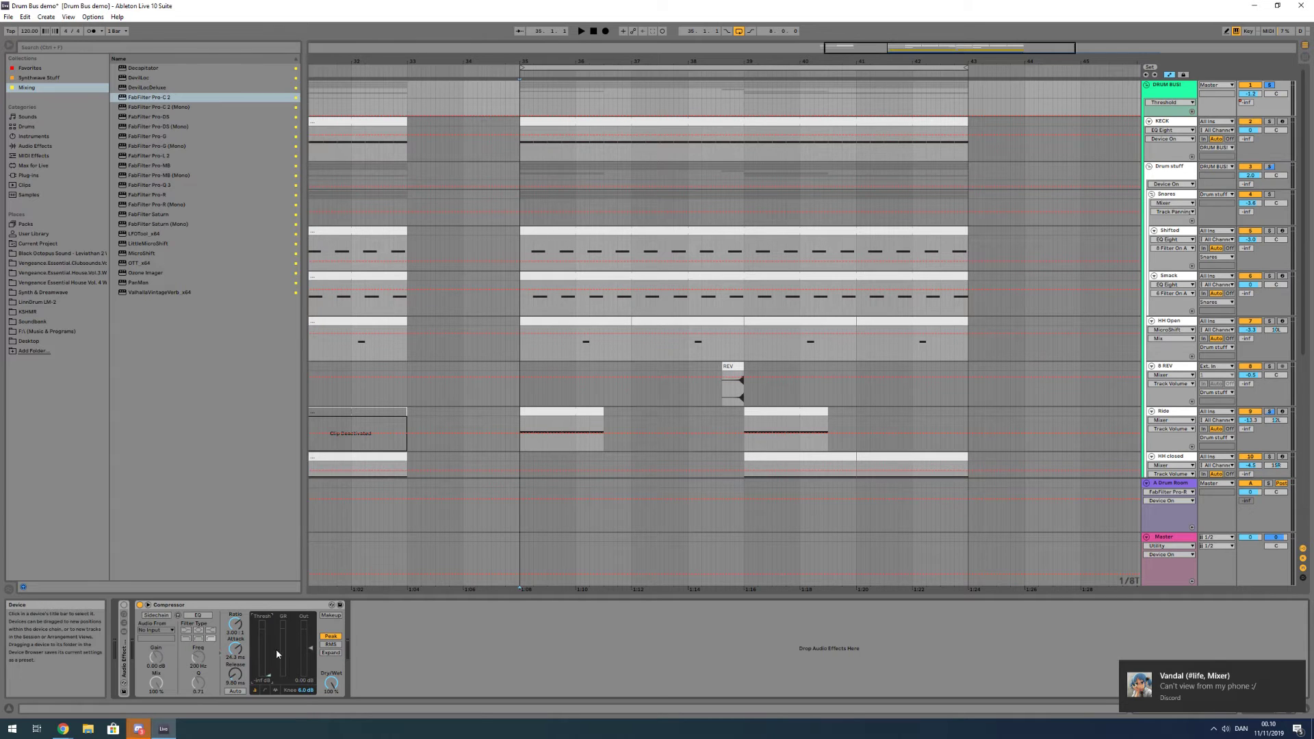
Play the DRUM BUS loop from bar 35, raising the Compressor's threshold to about -34 dB and its output gain to about 3.77 dB
{"action": "left_click", "coordinate": [517, 158]}
{"action": "left_click", "coordinate": [1179, 96]}
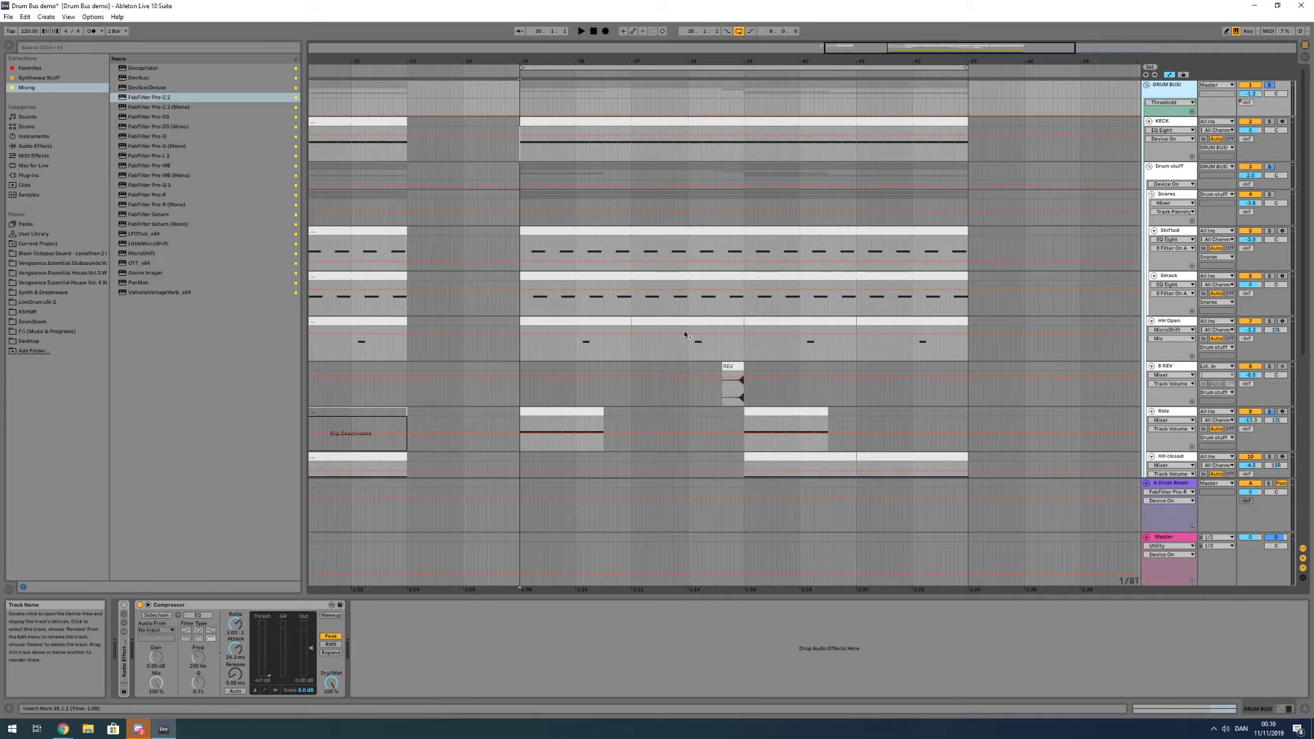
{"action": "key", "text": "space"}
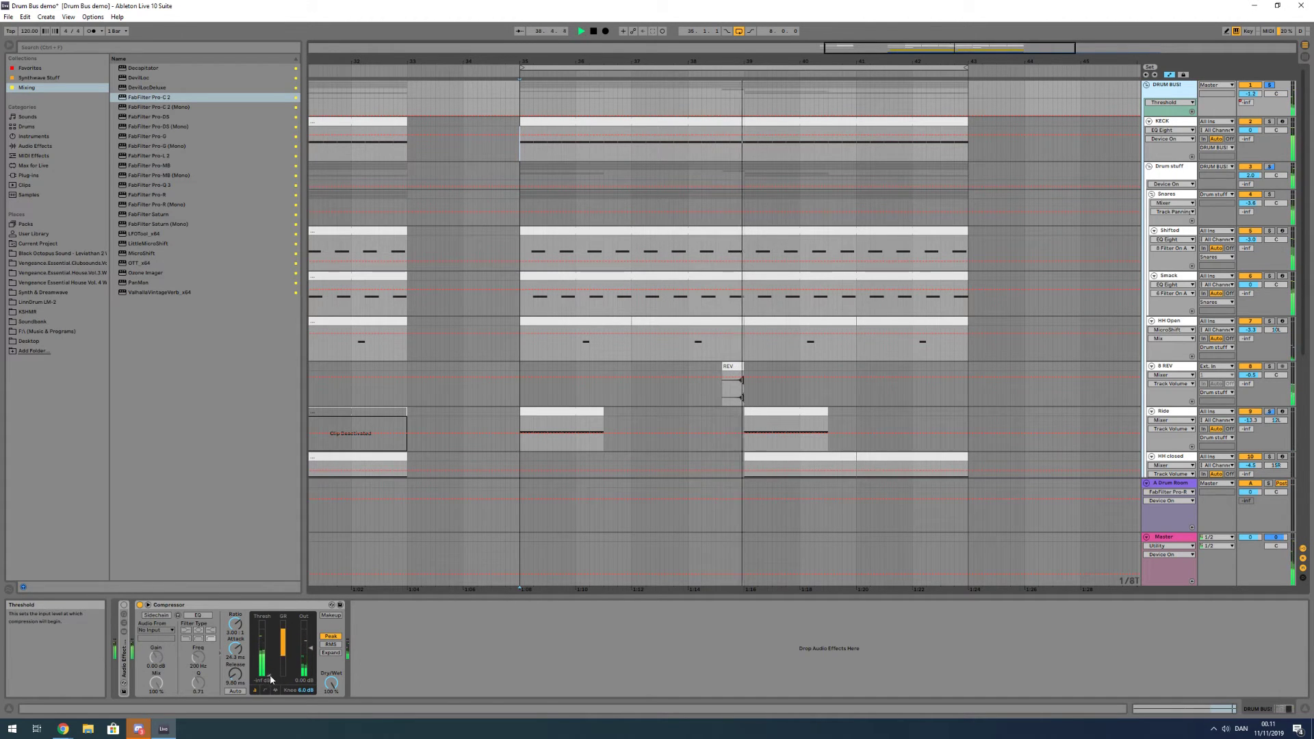
{"action": "left_click_drag", "start_coordinate": [269, 676], "coordinate": [269, 664]}
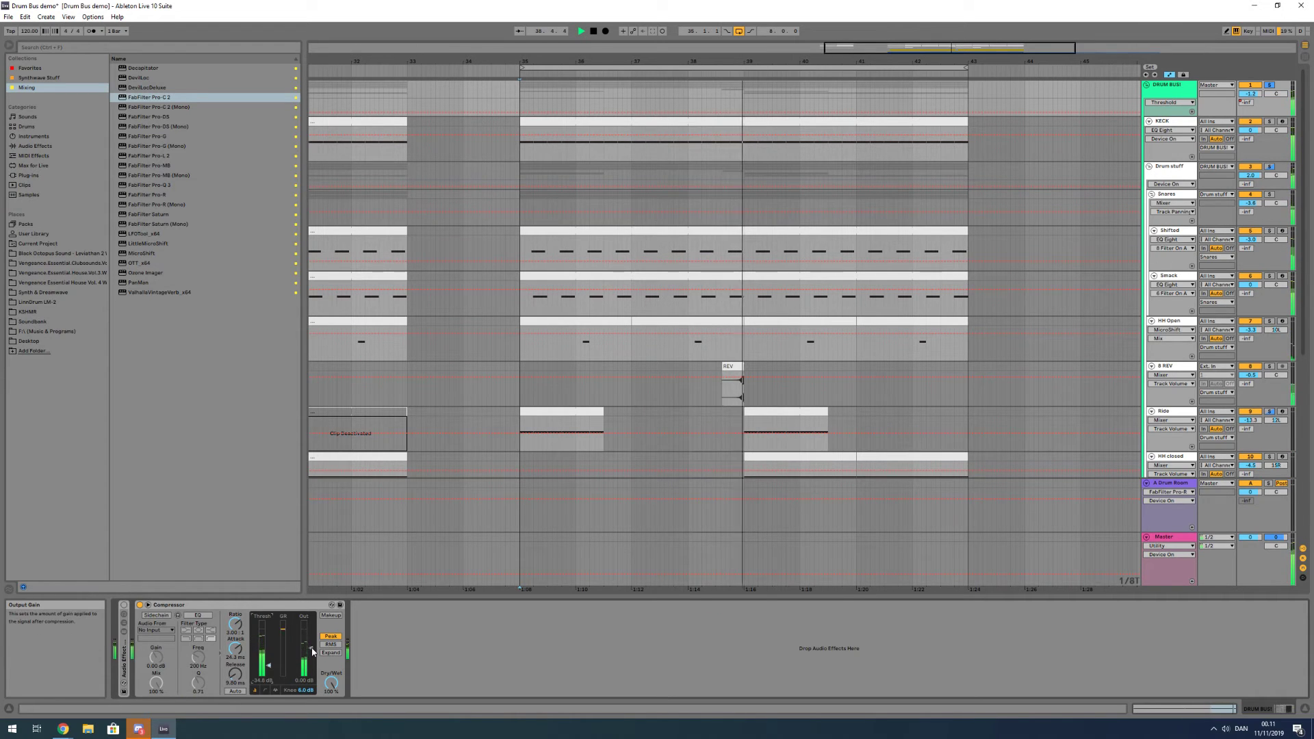
{"action": "left_click_drag", "start_coordinate": [310, 648], "coordinate": [310, 642]}
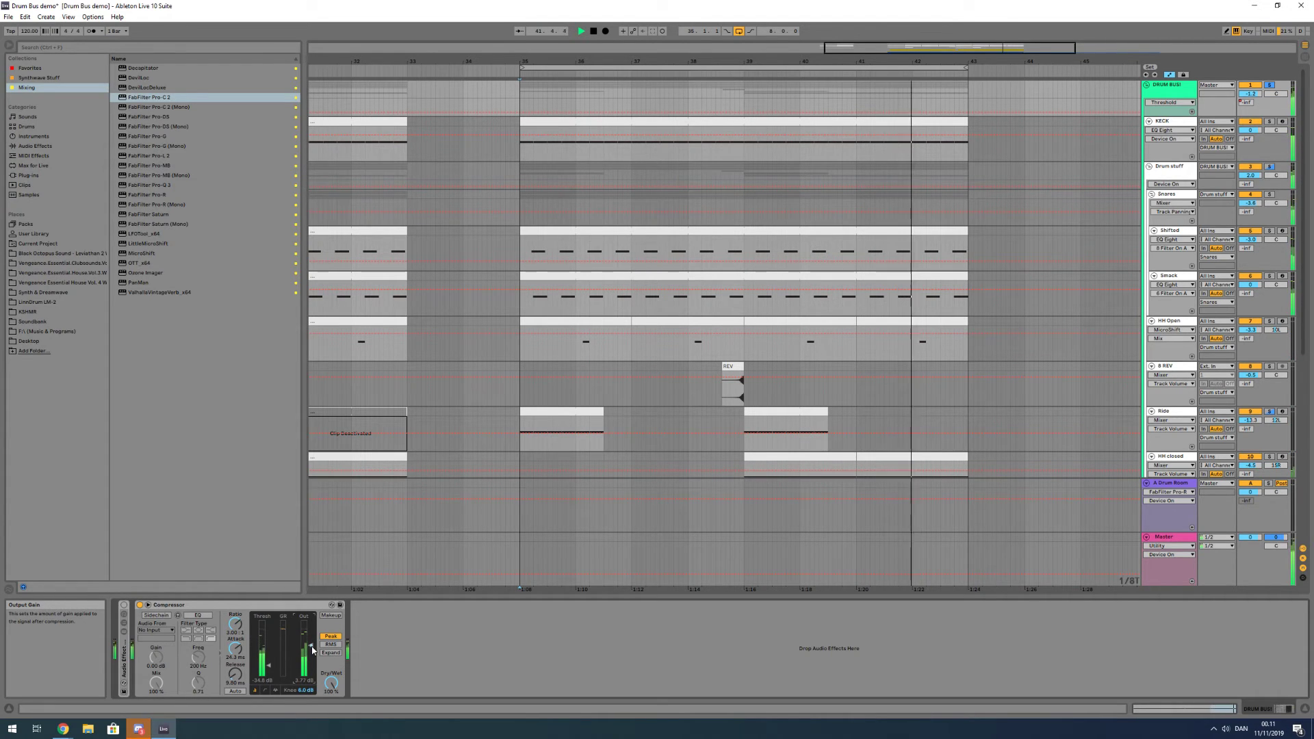
{"action": "key", "text": "space"}
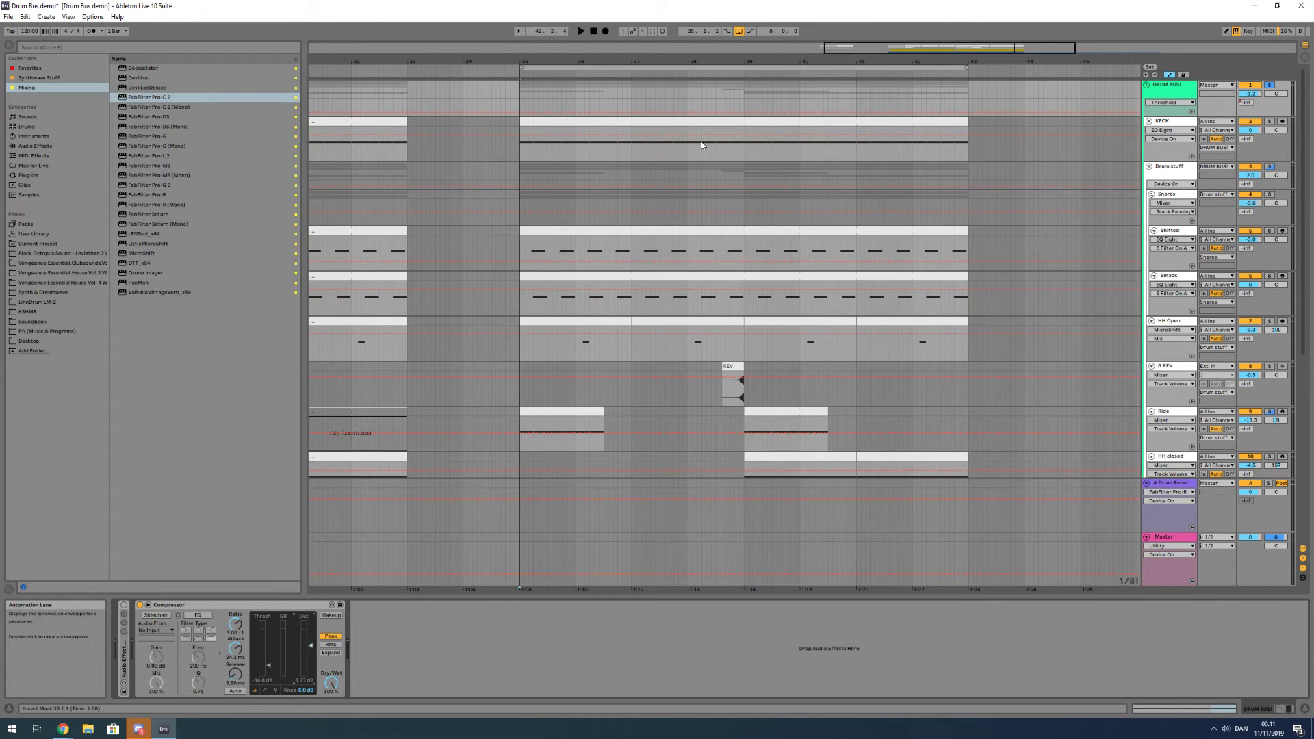
Enable the Compressor's sidechain EQ at 30 Hz after a brief listen, and add FabFilter Pro-C 2 to the DRUM BUS group
{"action": "key", "text": "space"}
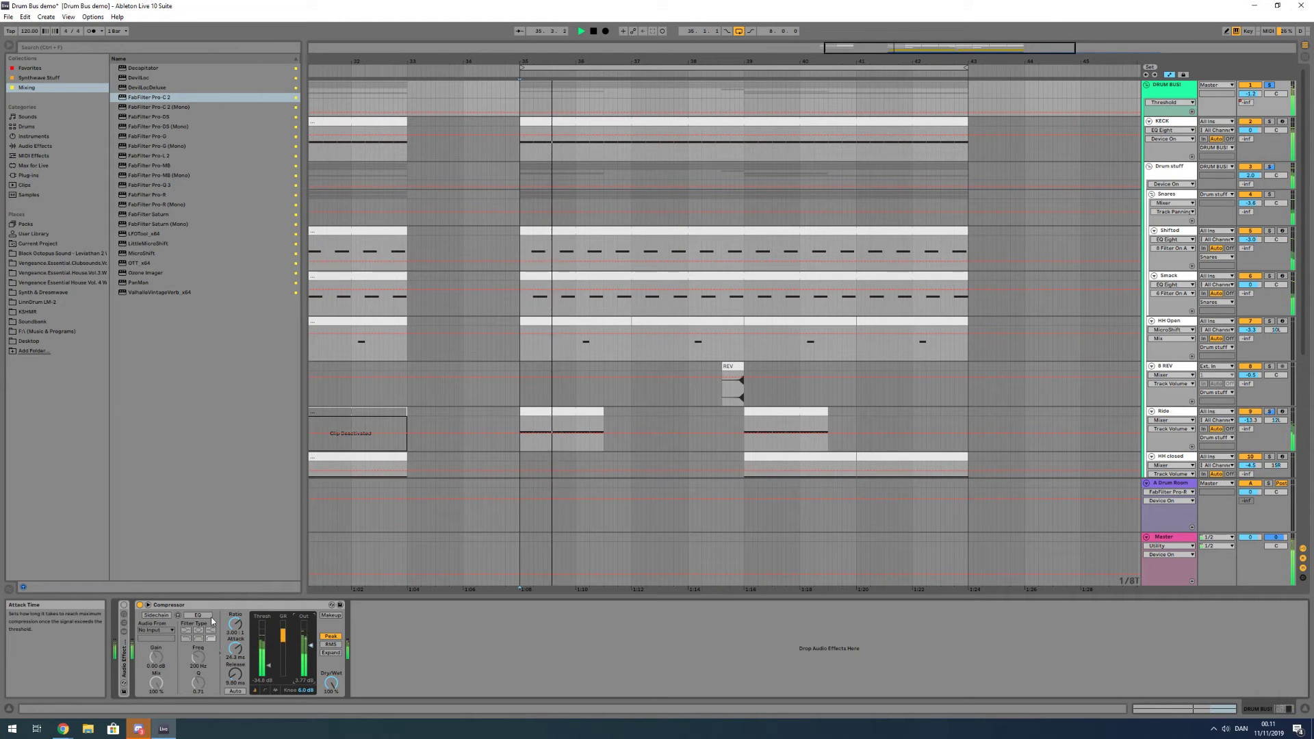
{"action": "key", "text": "space"}
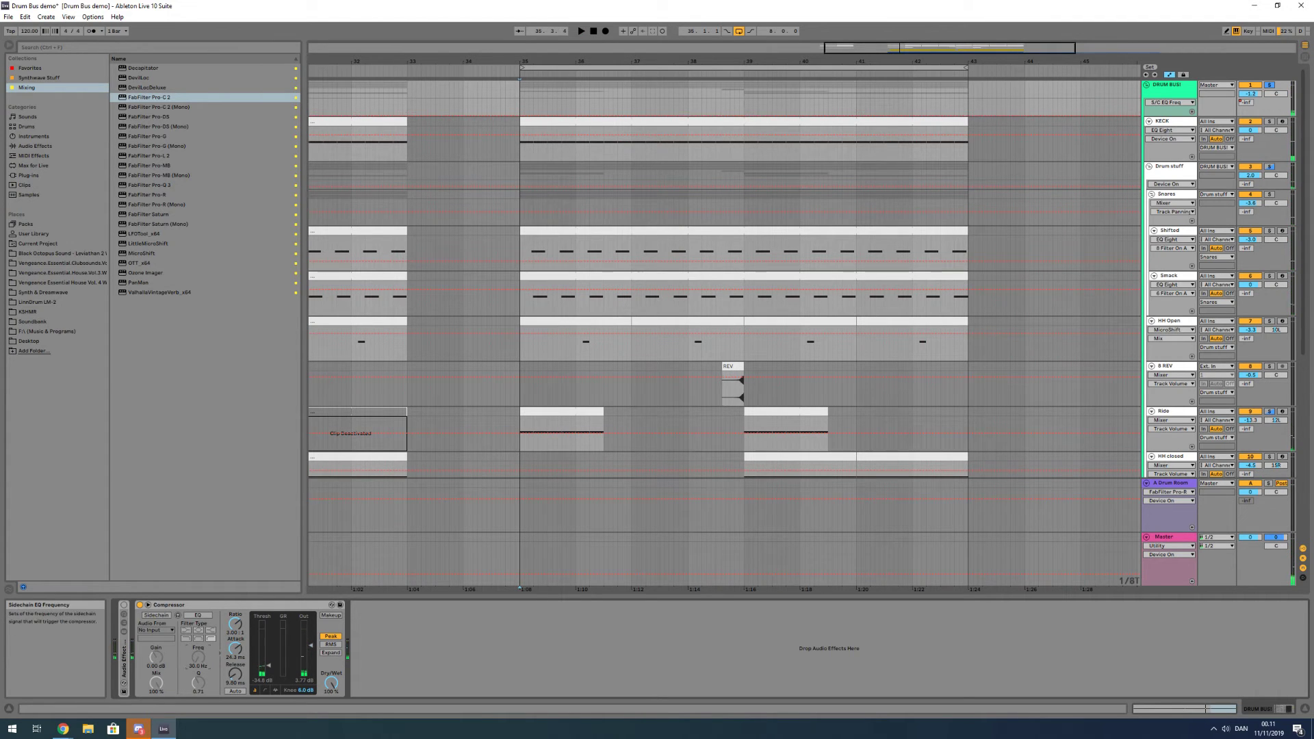
{"action": "left_click", "coordinate": [196, 614]}
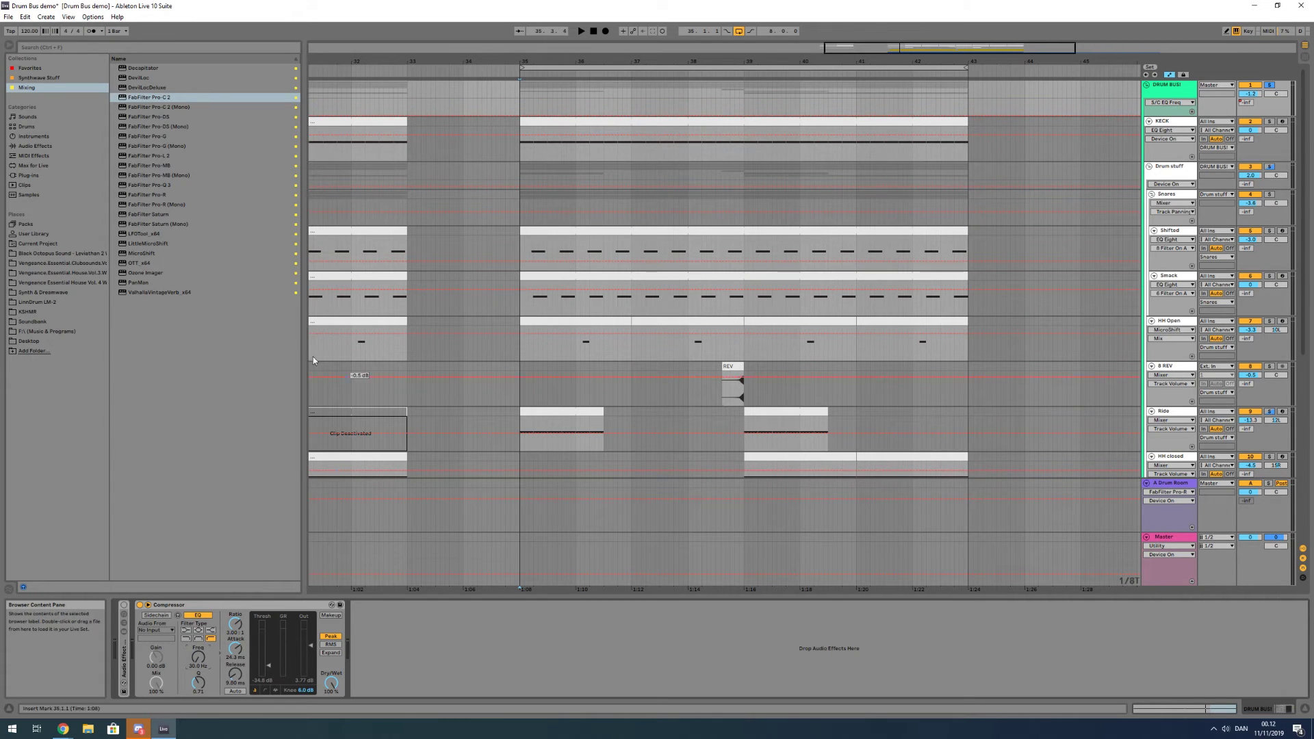
{"action": "double_click", "coordinate": [146, 100]}
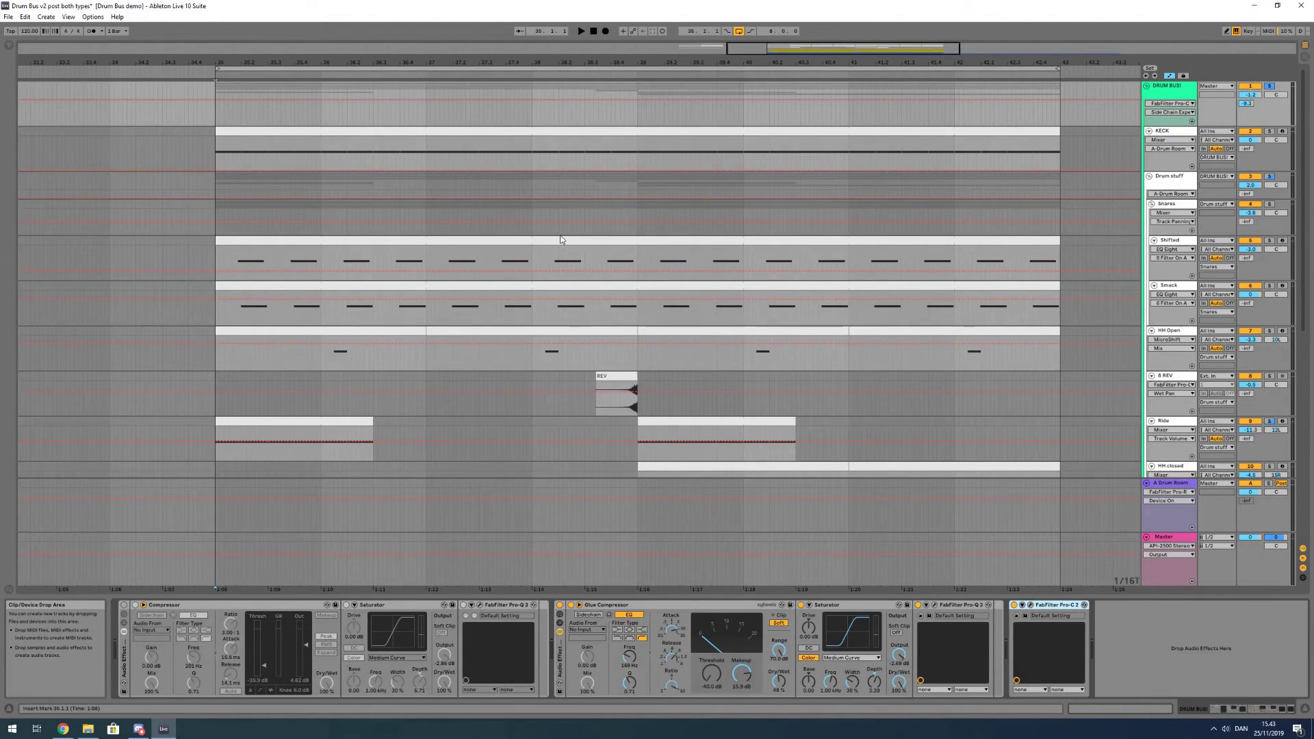
Open FabFilter Pro-C 2 on the DRUM BUS group and set a 24 dB/oct side chain low cut at about 190 Hz
{"action": "left_click", "coordinate": [531, 215]}
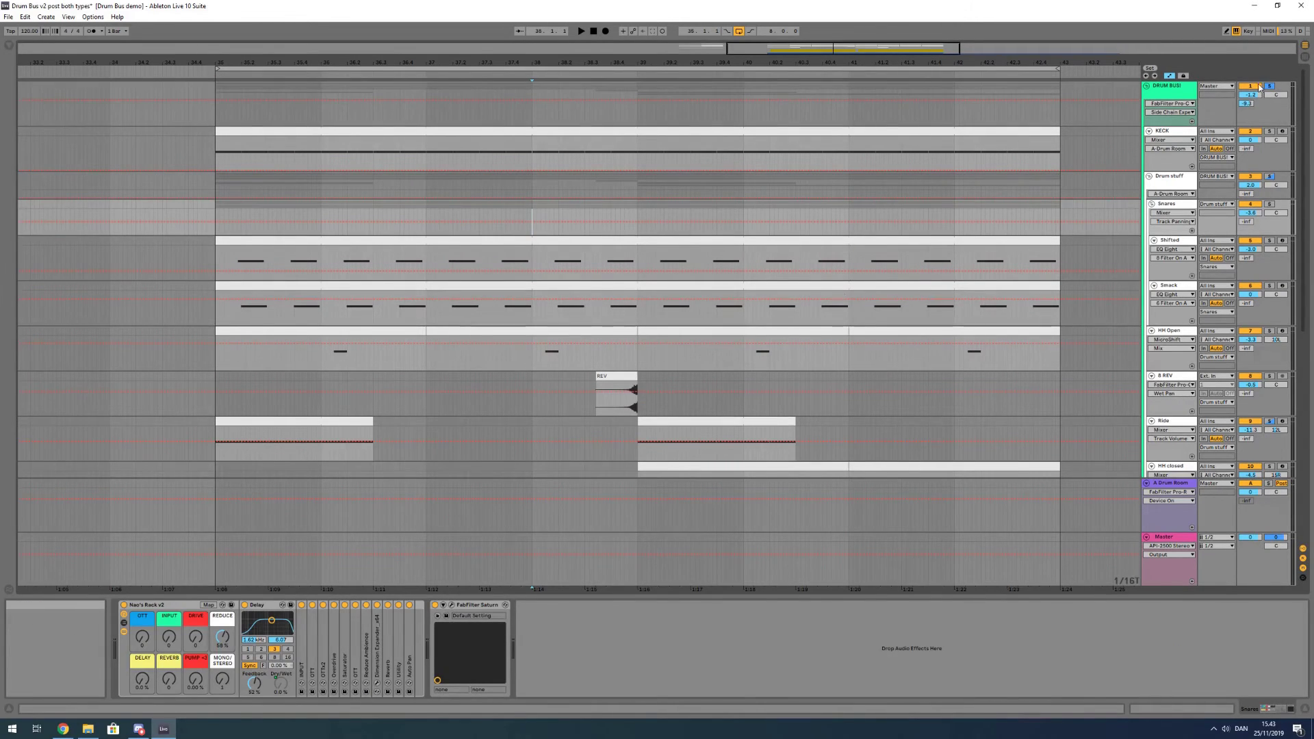
{"action": "left_click", "coordinate": [1192, 87]}
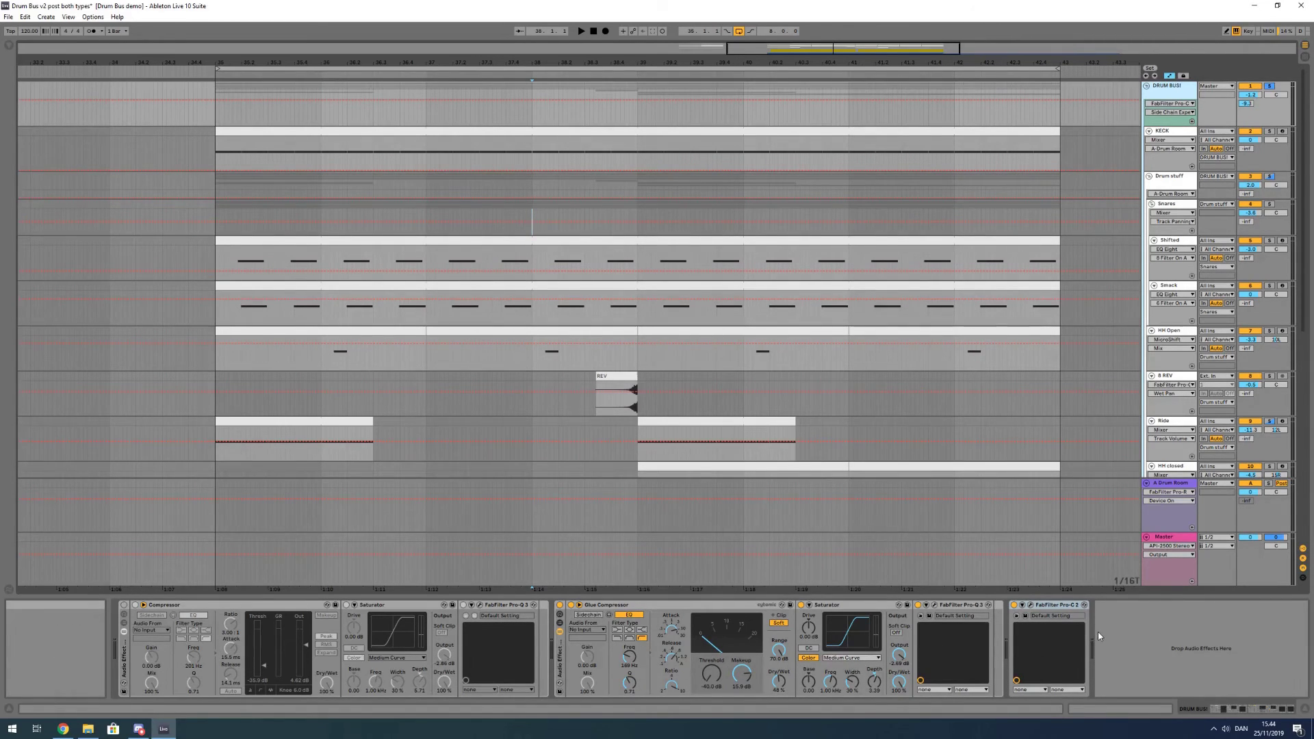
{"action": "left_click", "coordinate": [1030, 606]}
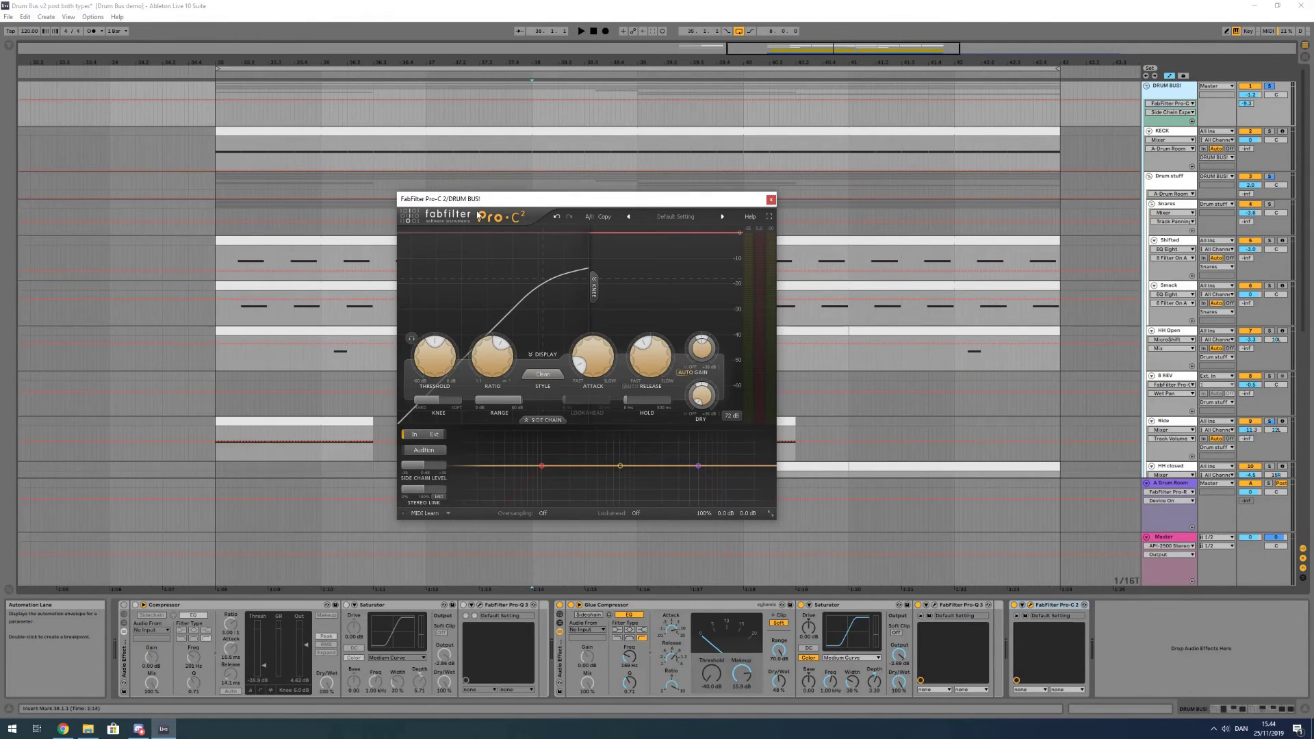
{"action": "left_click_drag", "start_coordinate": [514, 200], "coordinate": [468, 161]}
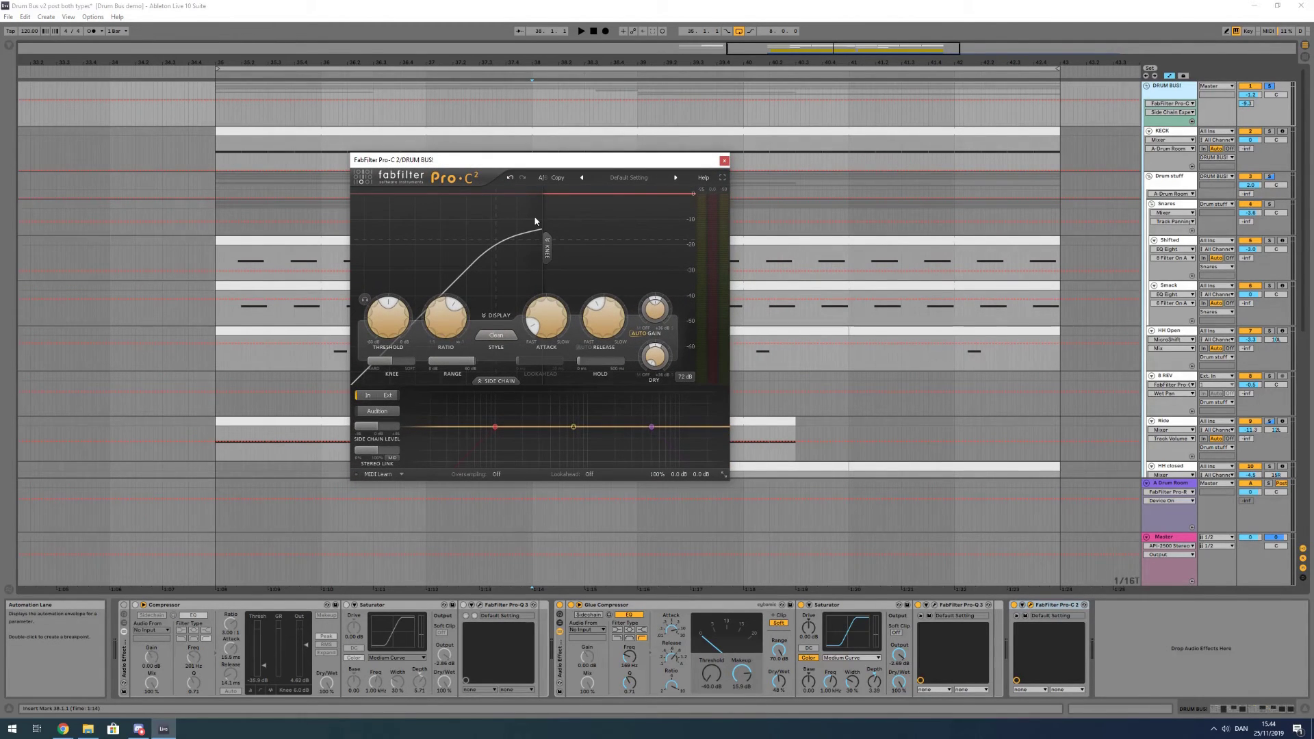
{"action": "left_click", "coordinate": [494, 383]}
{"action": "left_click", "coordinate": [497, 382]}
{"action": "left_click", "coordinate": [478, 409]}
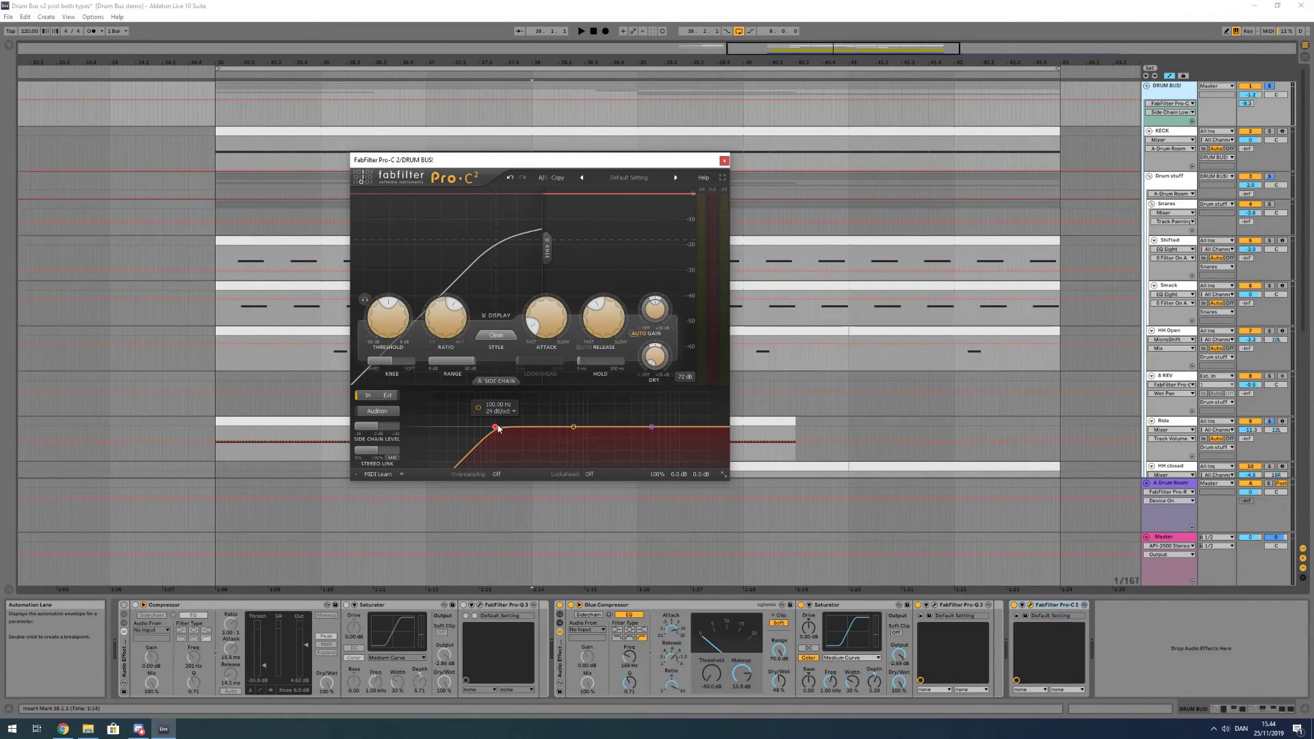
{"action": "left_click_drag", "start_coordinate": [494, 429], "coordinate": [521, 439]}
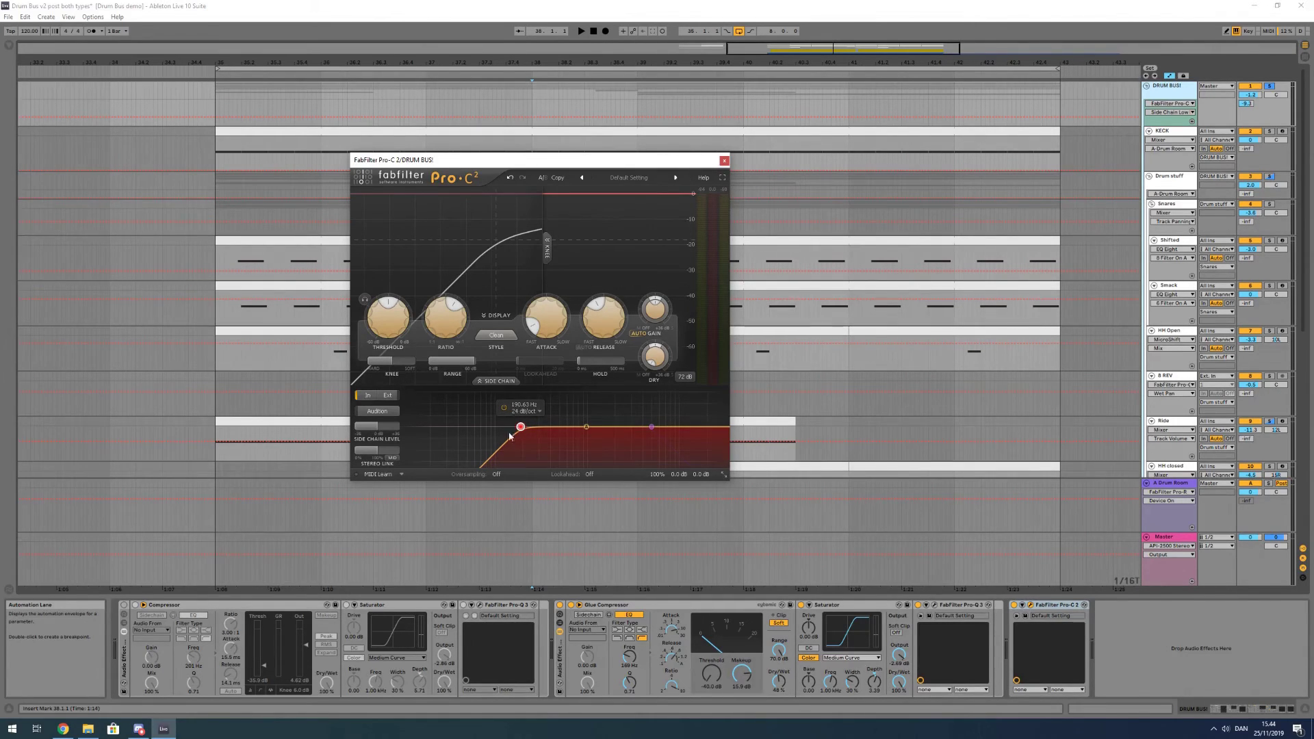
{"action": "left_click", "coordinate": [724, 160]}
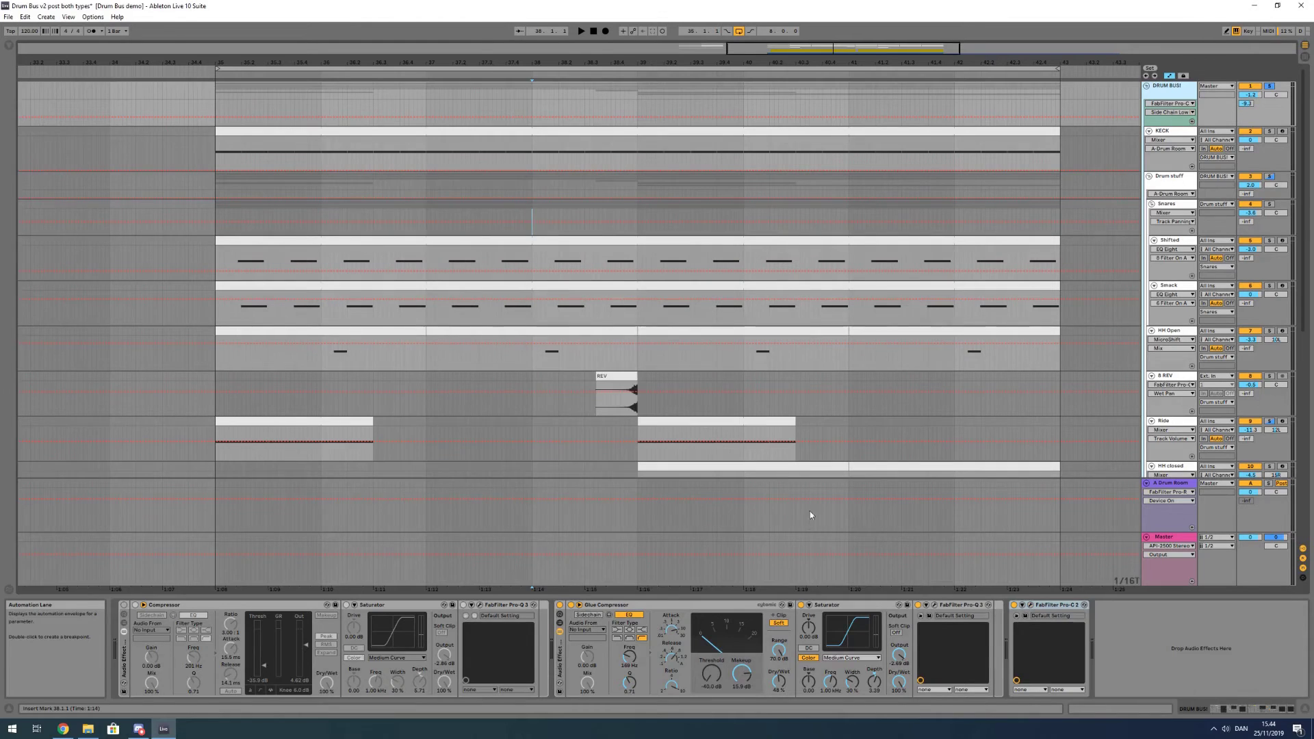
Review the Glue Compressor's sidechain EQ and the FabFilter Pro-Q 3 curve in the second DRUM BUS effect rack
{"action": "left_click", "coordinate": [639, 607]}
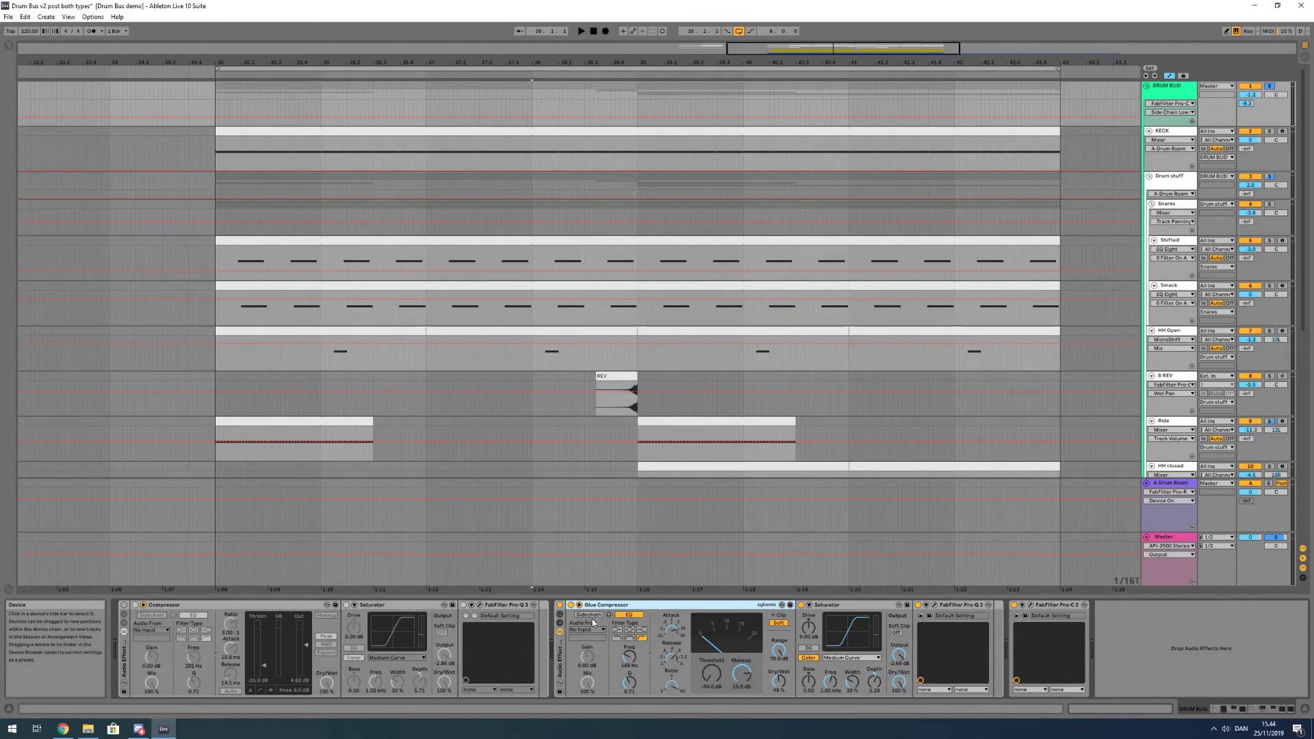
{"action": "left_click", "coordinate": [630, 616]}
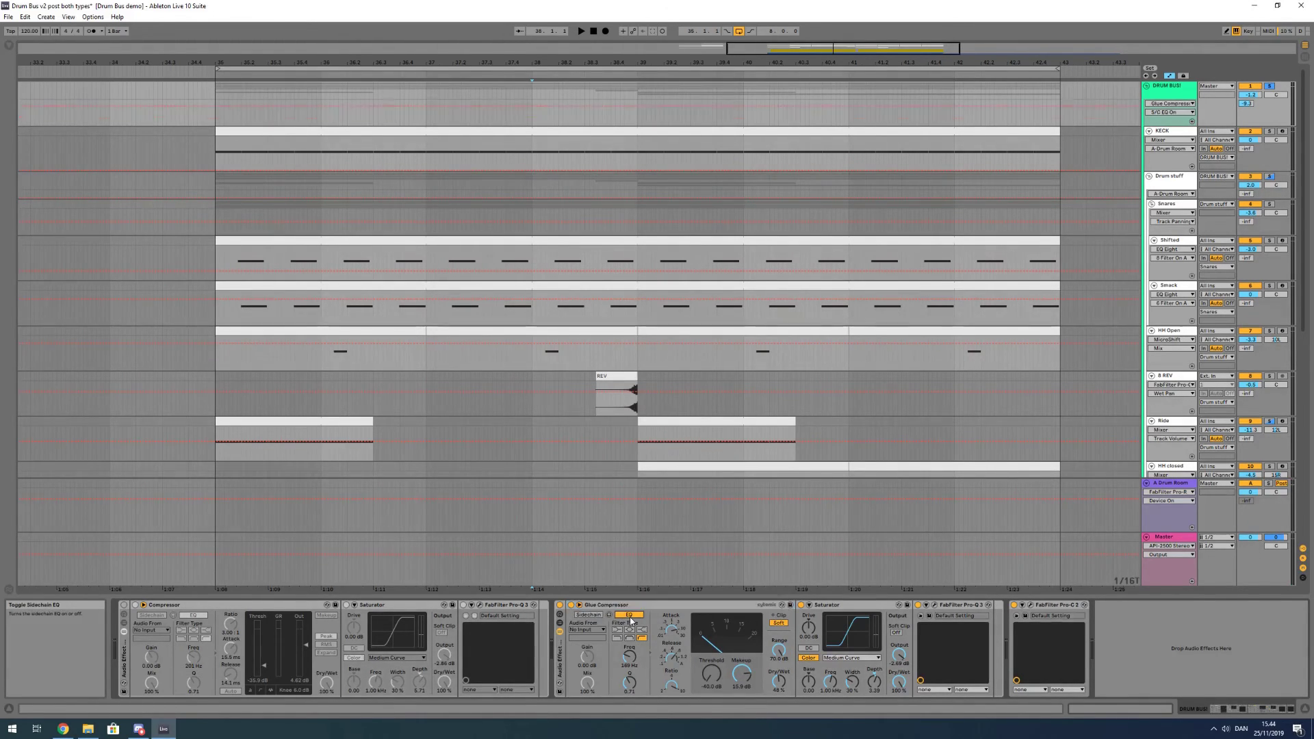
{"action": "left_click", "coordinate": [631, 658]}
{"action": "left_click", "coordinate": [936, 606]}
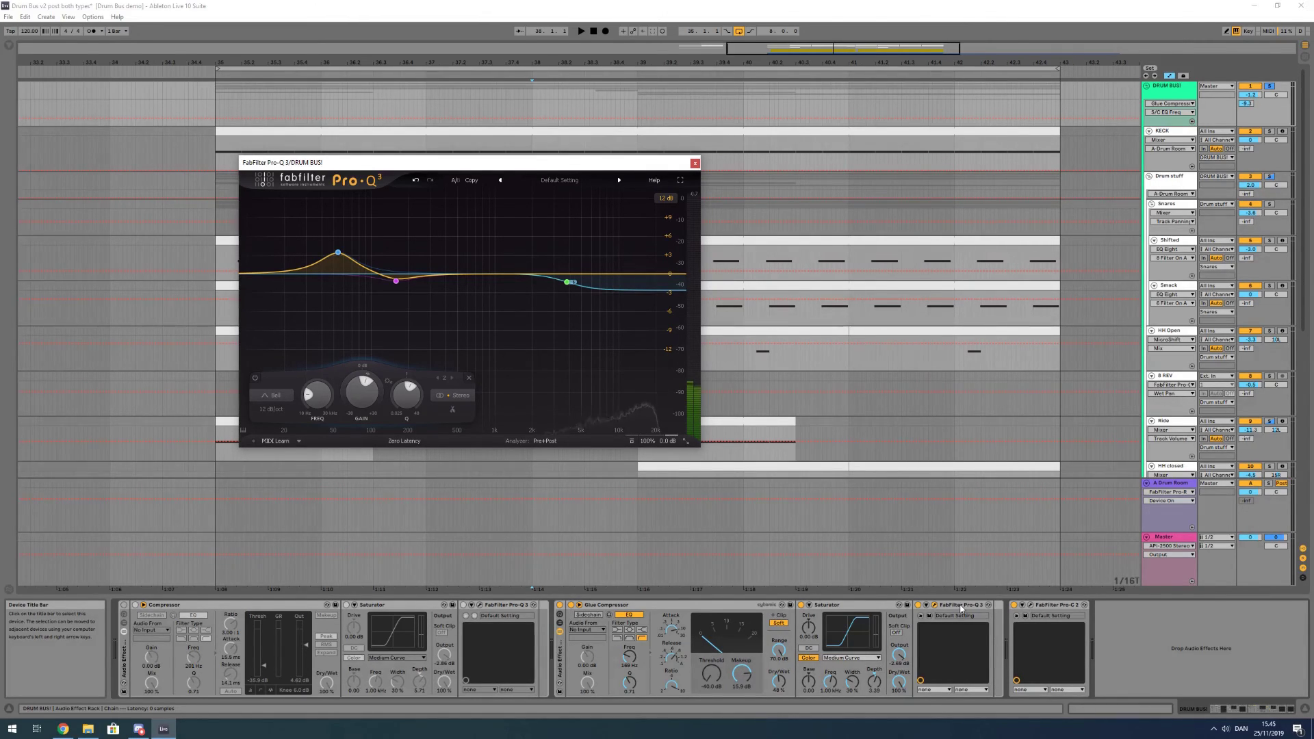
{"action": "left_click", "coordinate": [694, 165]}
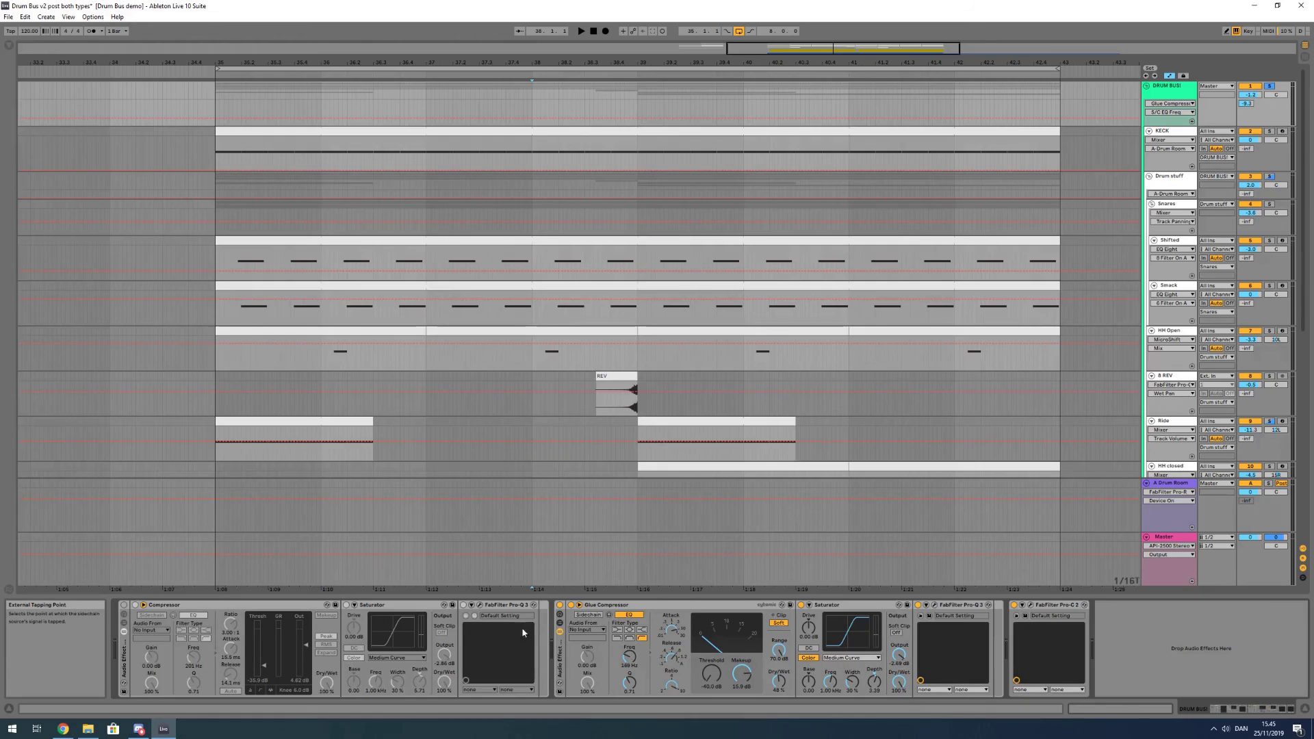
Switch to the Compressor rack and back to the Glue Compressor rack, and examine the Glue Compressor's Dry/Wet setting
{"action": "left_click", "coordinate": [208, 605]}
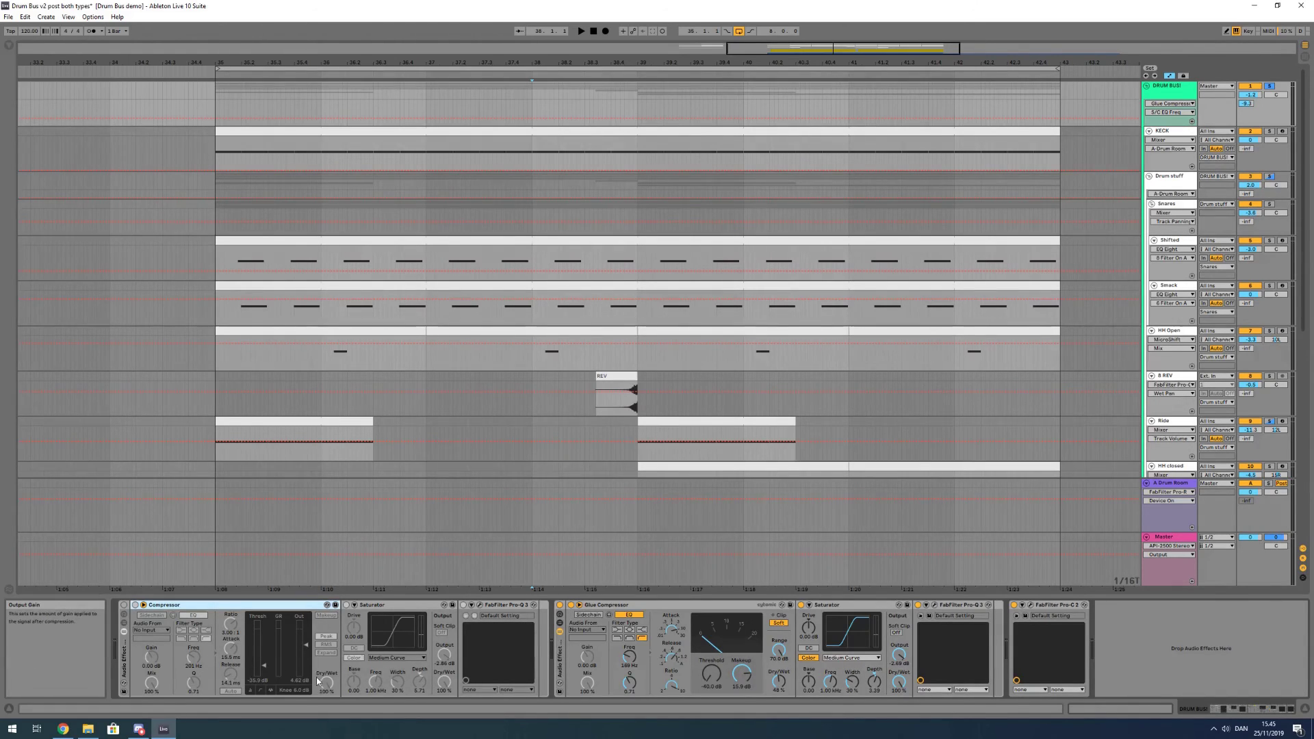
{"action": "key", "text": "1"}
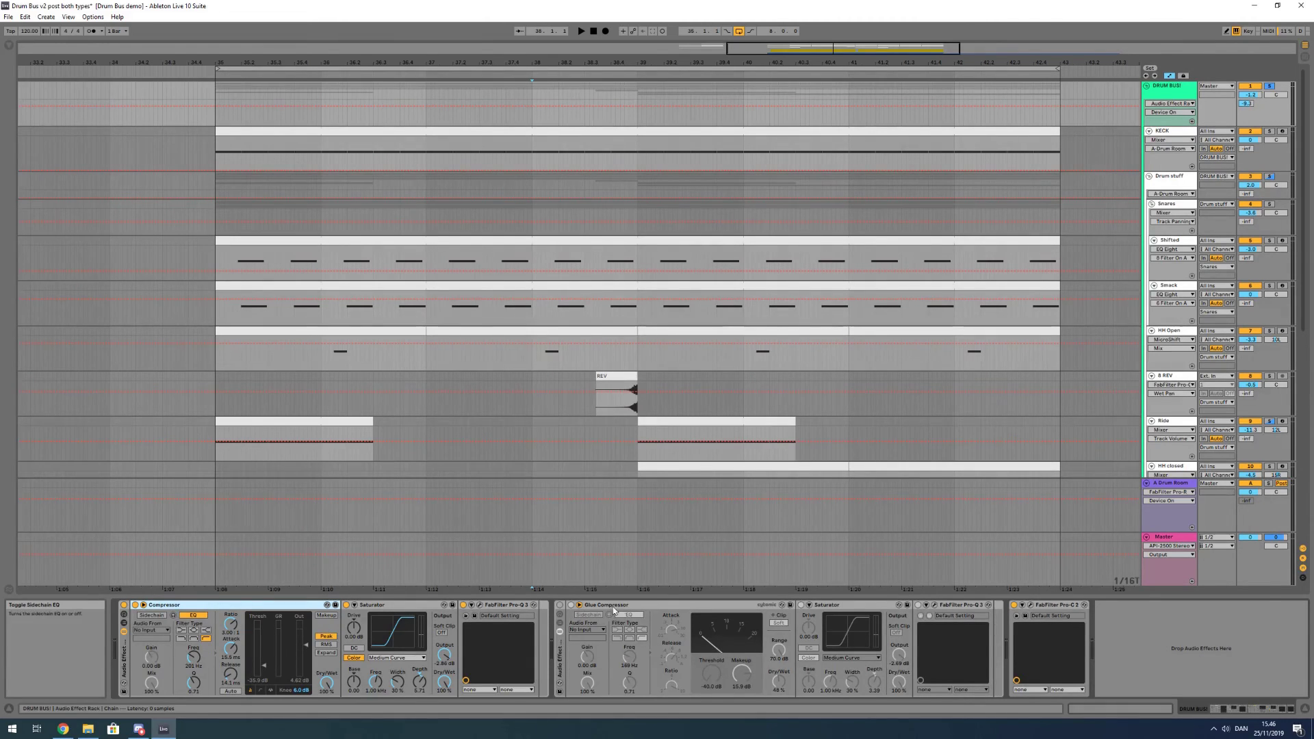
{"action": "key", "text": "1"}
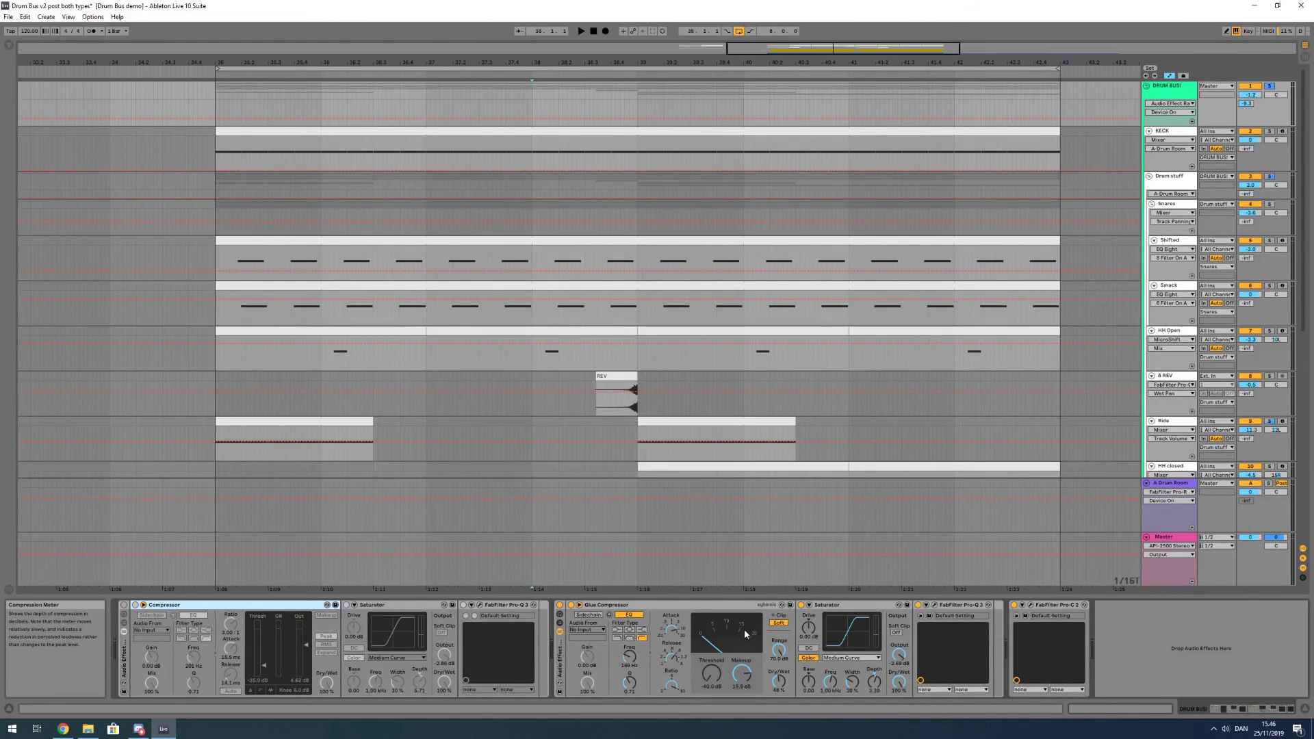
{"action": "left_click", "coordinate": [781, 686]}
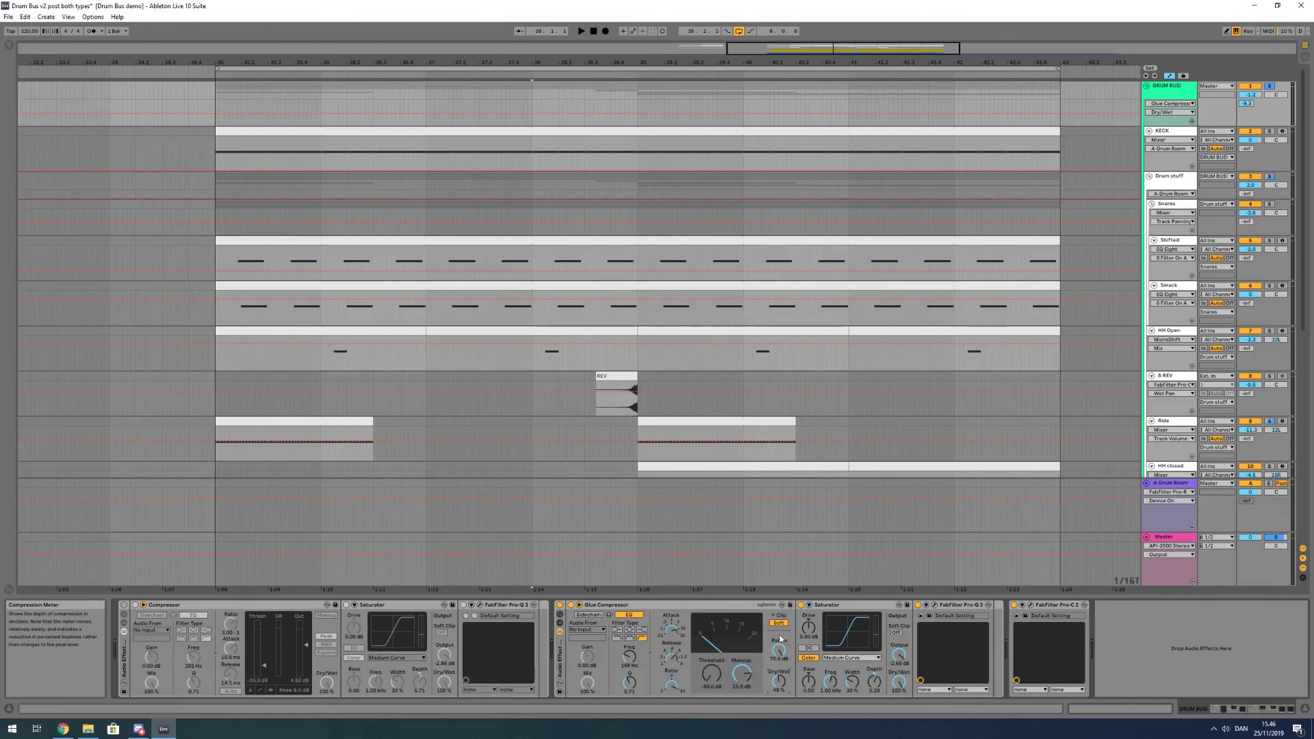
Place the playback start at bar 35 and delete FabFilter Pro-C 2 from the end of the DRUM BUS chain
{"action": "left_click", "coordinate": [216, 98]}
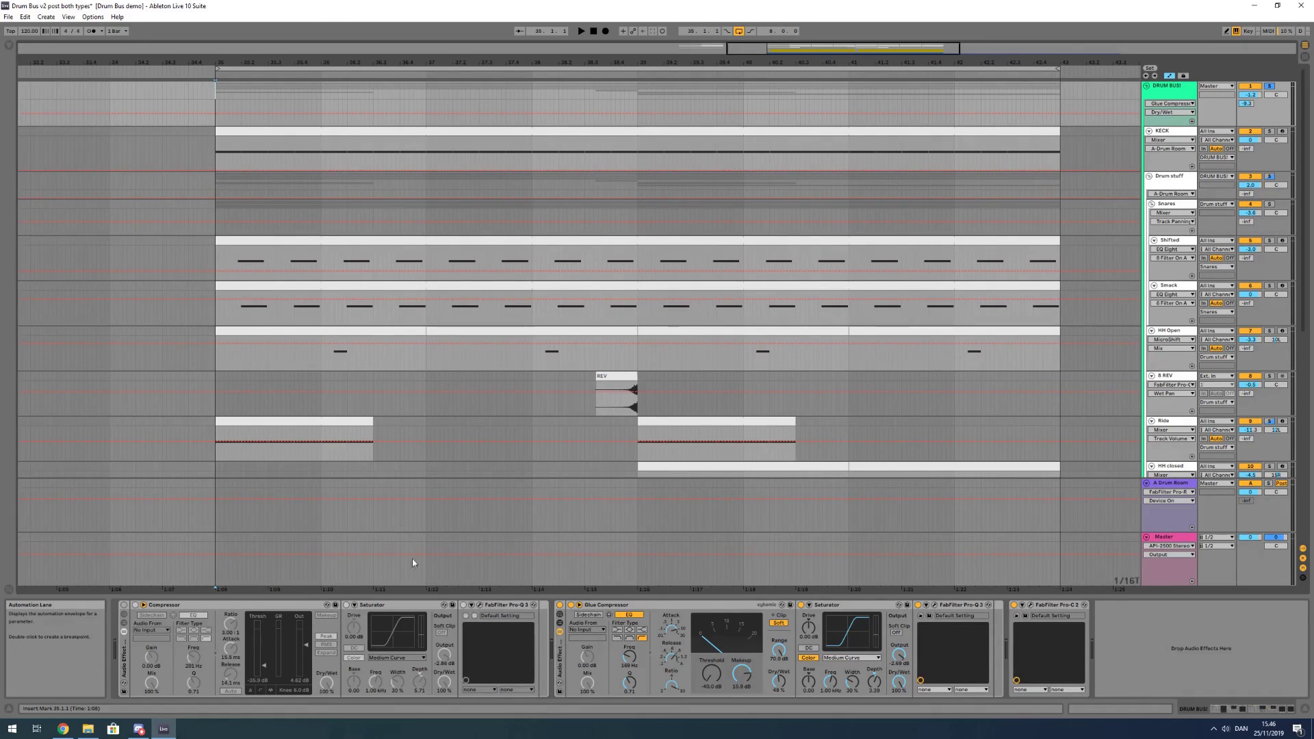
{"action": "left_click", "coordinate": [1054, 606]}
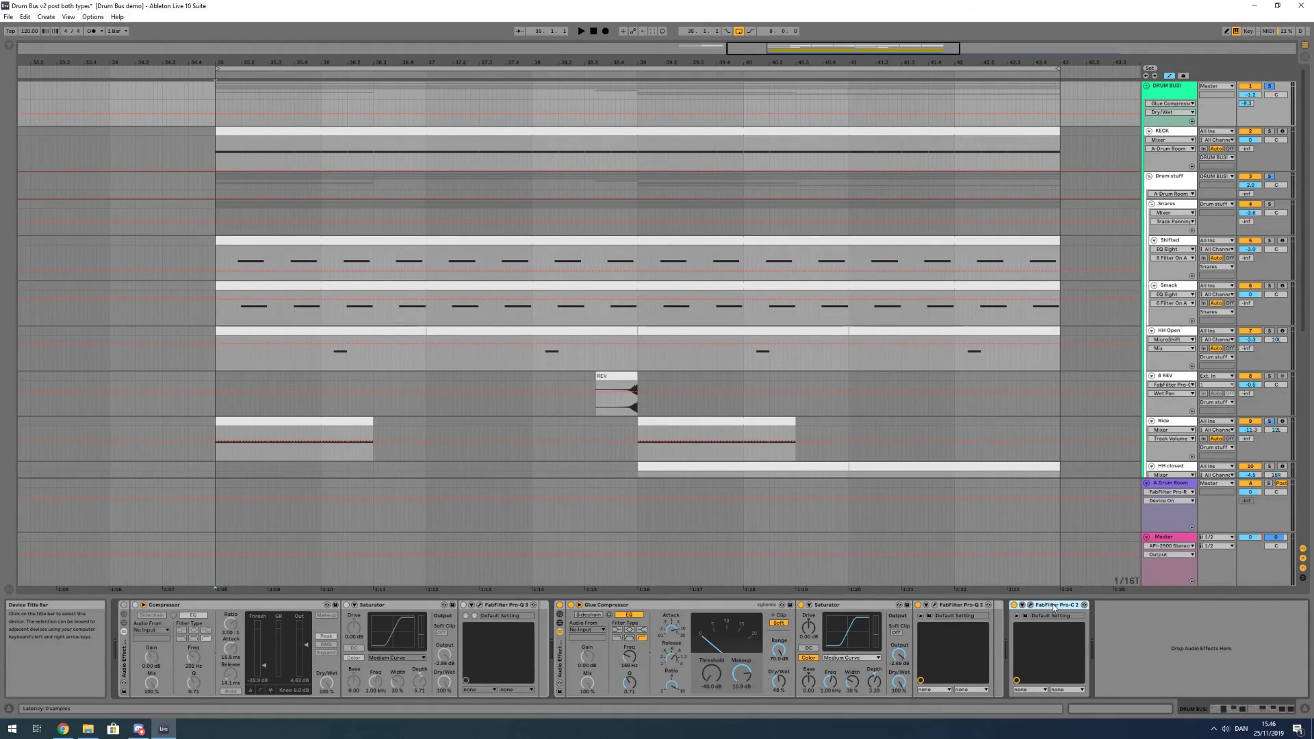
{"action": "key", "text": "Delete"}
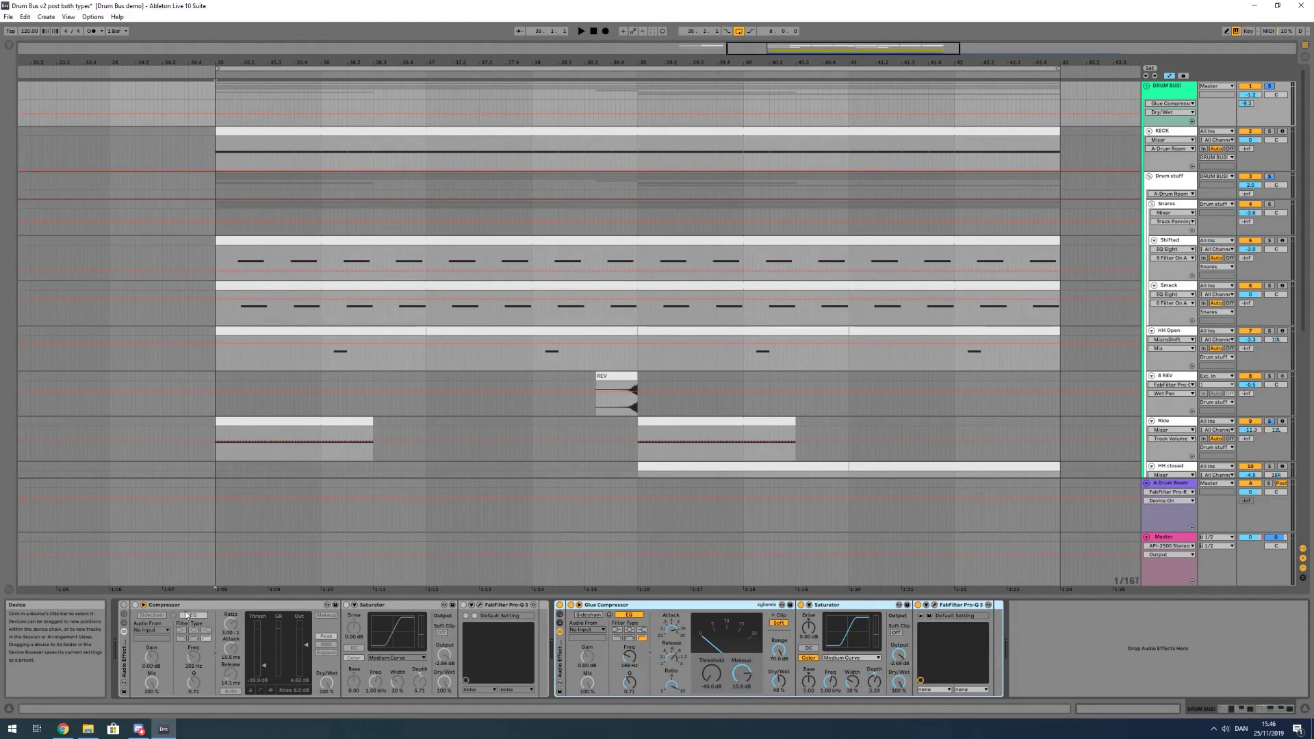
Play the drum loop from bar 35, alternating between the two DRUM BUS effect racks to compare their sound
{"action": "key", "text": "1"}
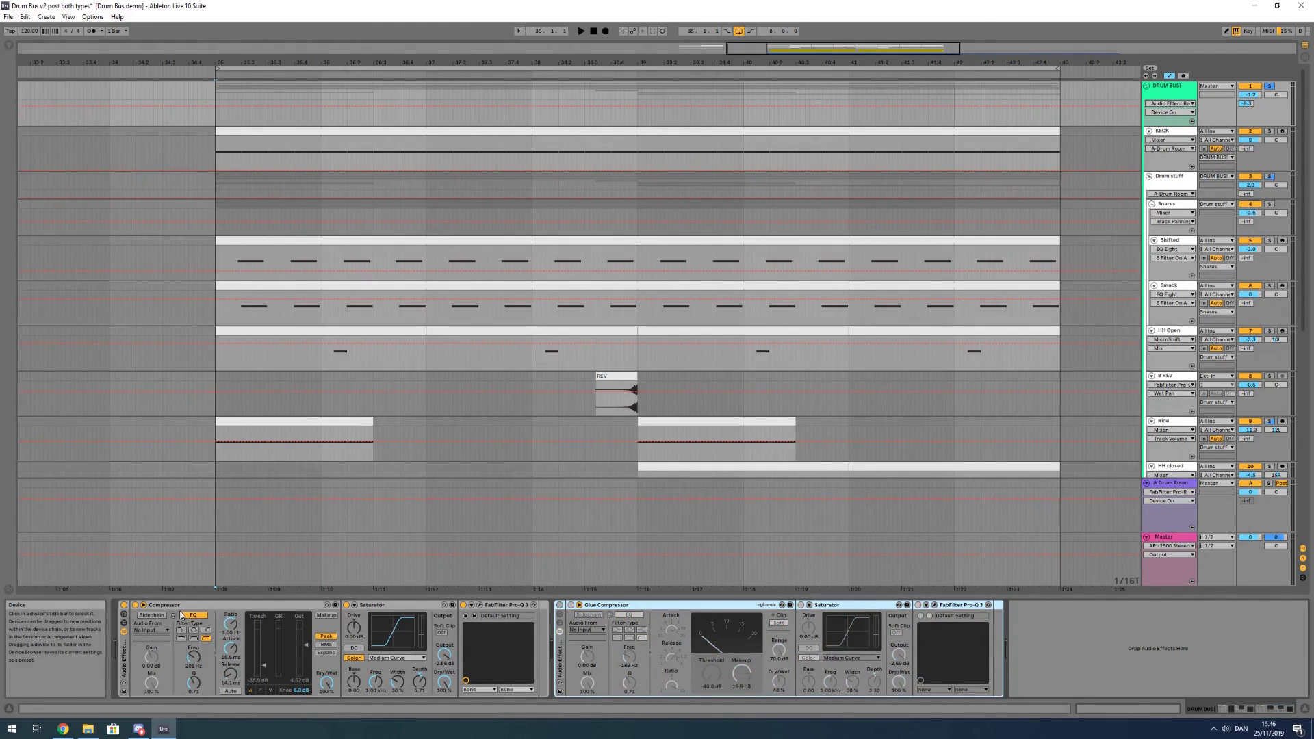
{"action": "key", "text": "1"}
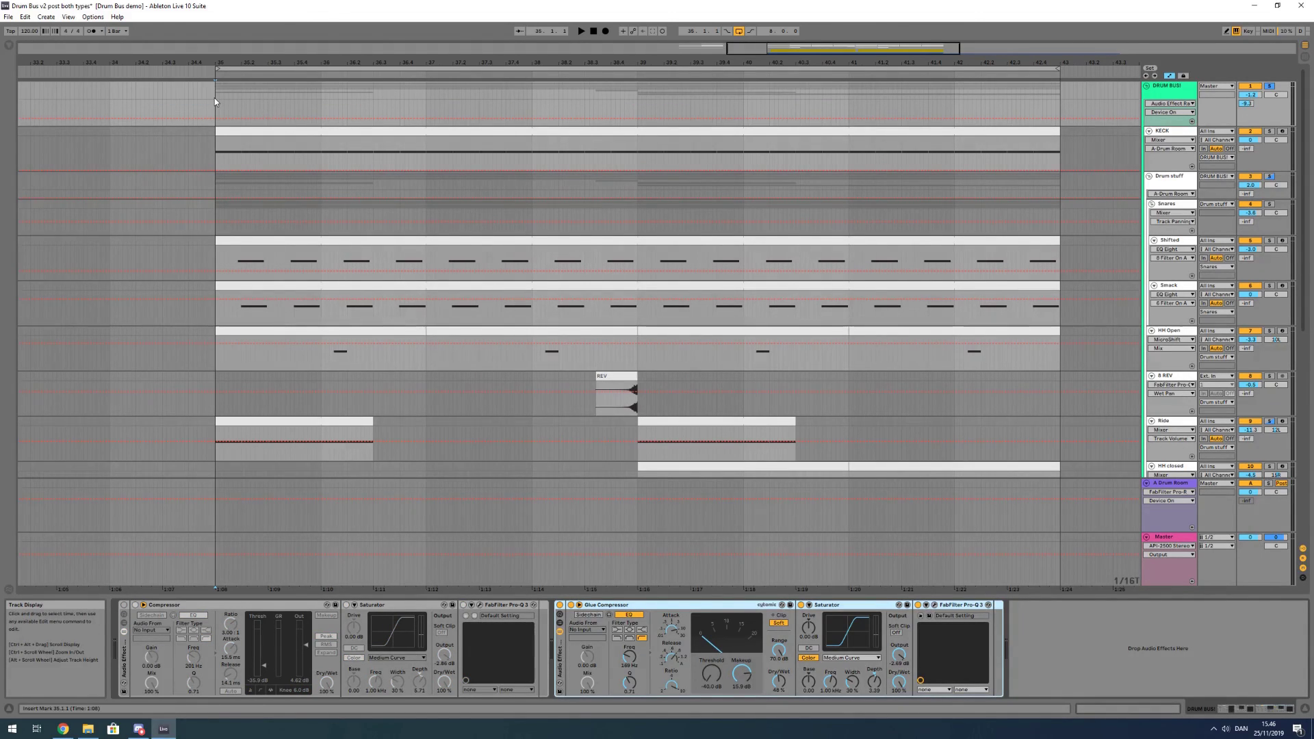
{"action": "key", "text": "1"}
{"action": "key", "text": "space"}
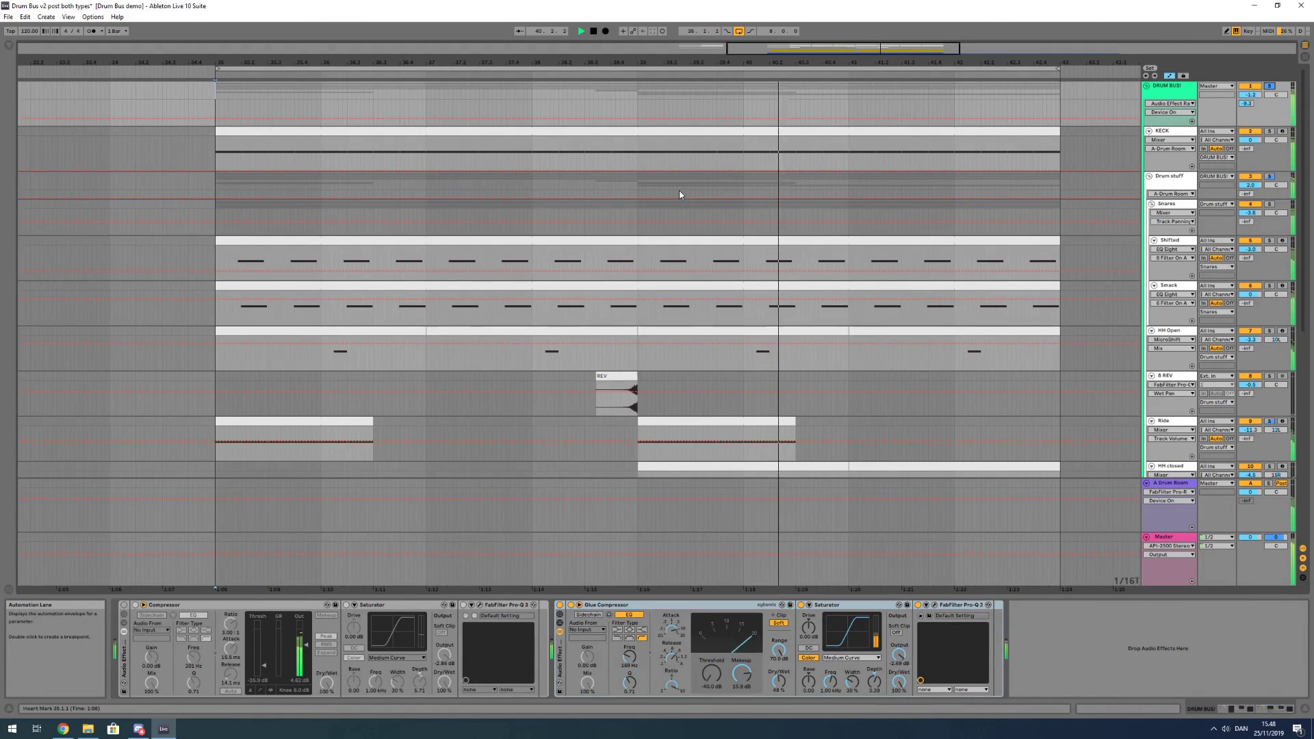
{"action": "key", "text": "space"}
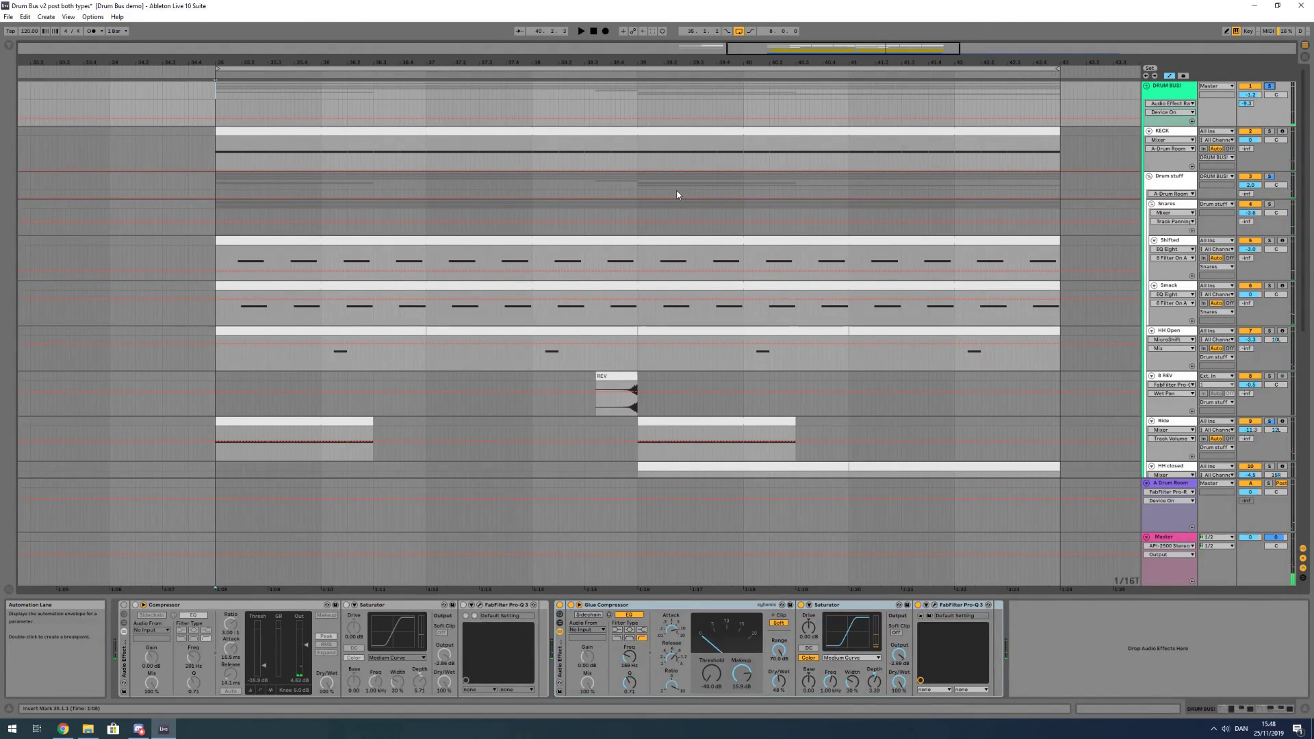
Move the playback start position to bar 39 on the DRUM BUS track
{"action": "left_click", "coordinate": [638, 98]}
{"action": "left_click", "coordinate": [634, 108]}
{"action": "left_click", "coordinate": [216, 104]}
{"action": "left_click", "coordinate": [637, 105]}
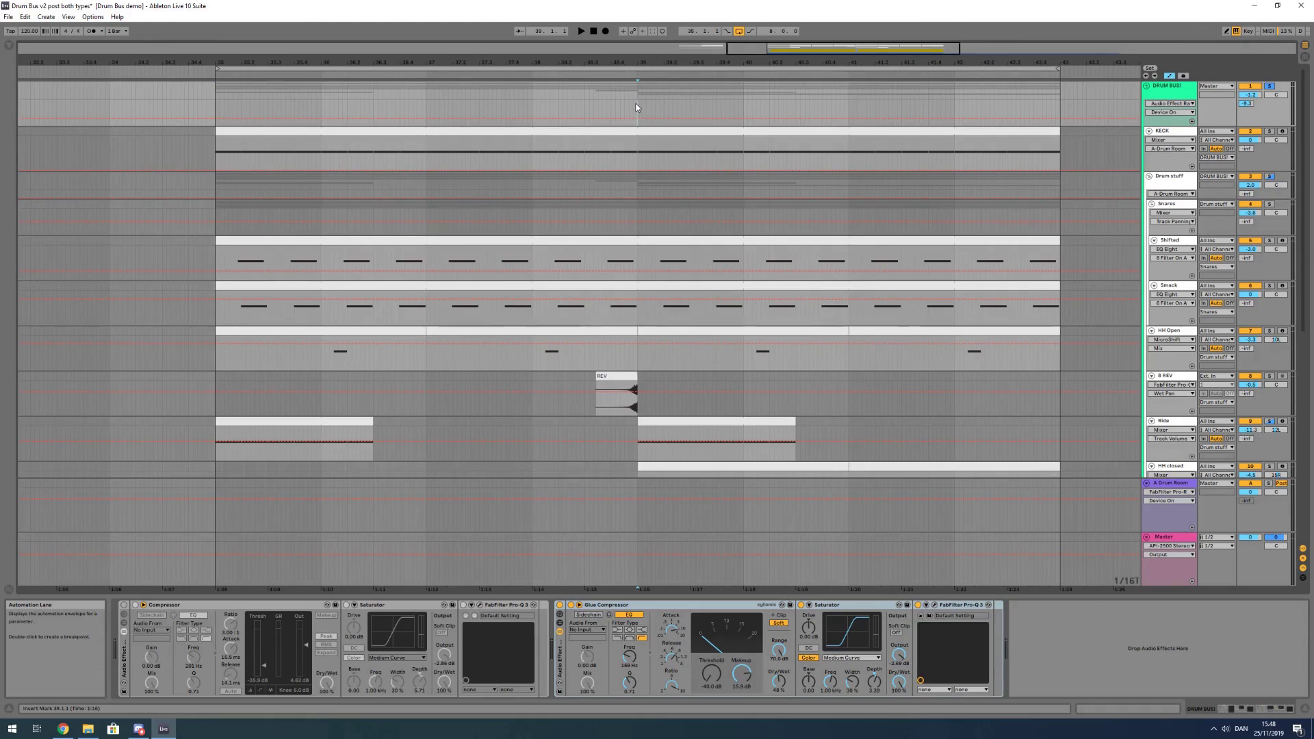